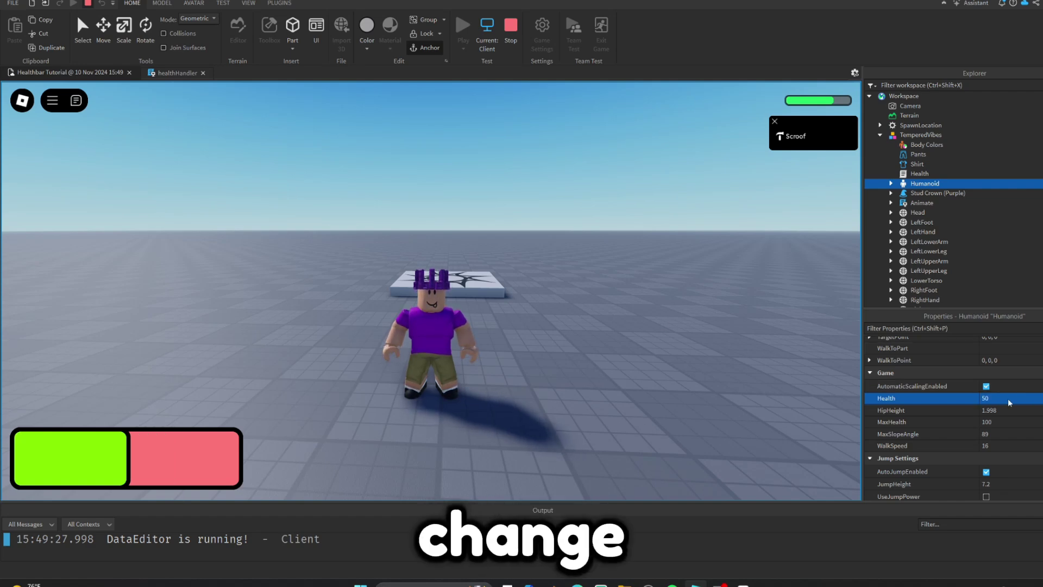
# Test the health bar in the running game by setting the character Humanoid's Health to 12, 50 and 25.
pyautogui.click(1009, 399)
pyautogui.write('12')
pyautogui.press('Return')
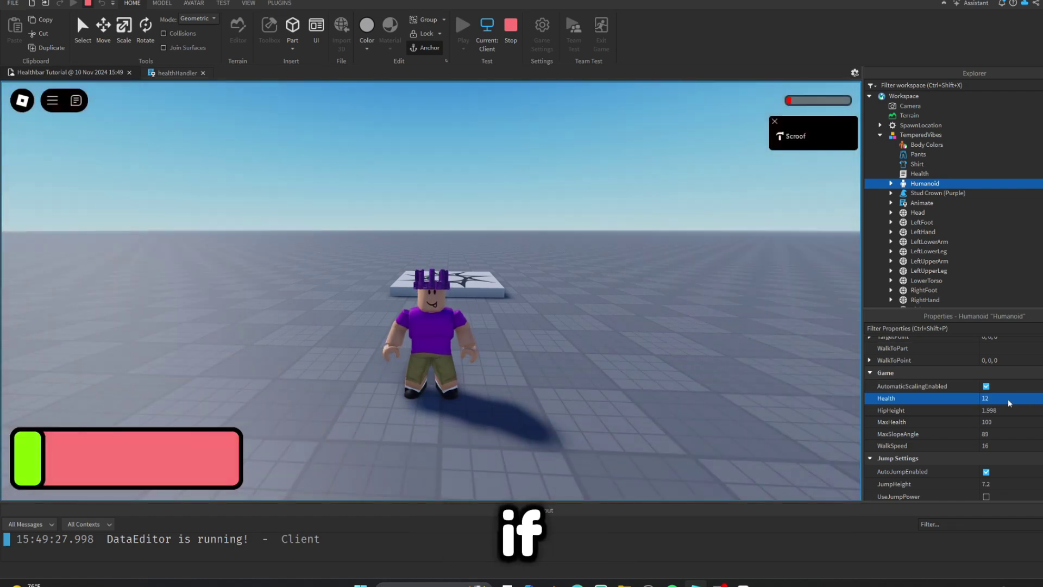
pyautogui.click(1009, 399)
pyautogui.write('50')
pyautogui.press('Return')
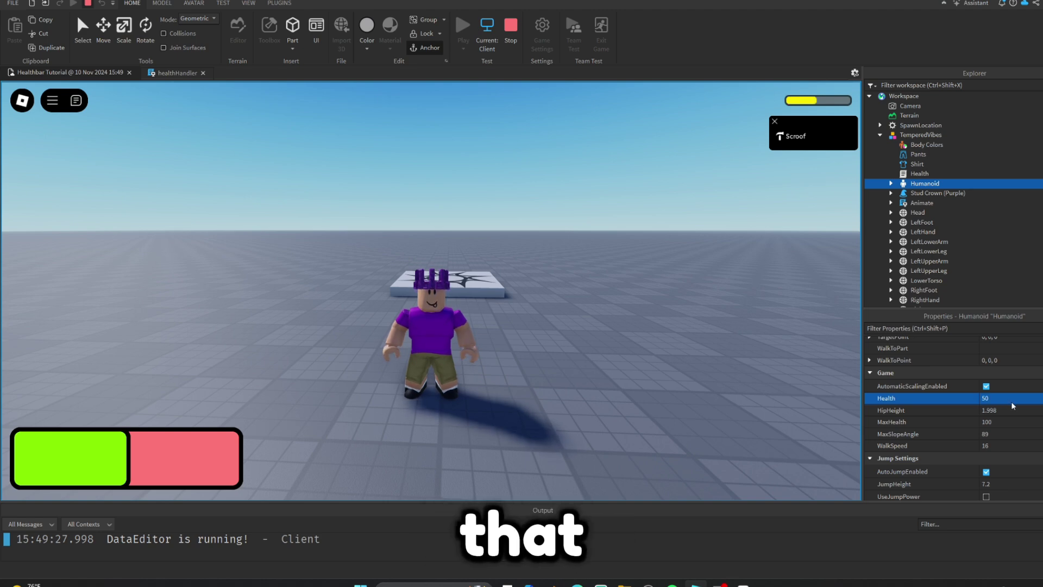
pyautogui.click(1011, 402)
pyautogui.write('25')
pyautogui.press('Return')
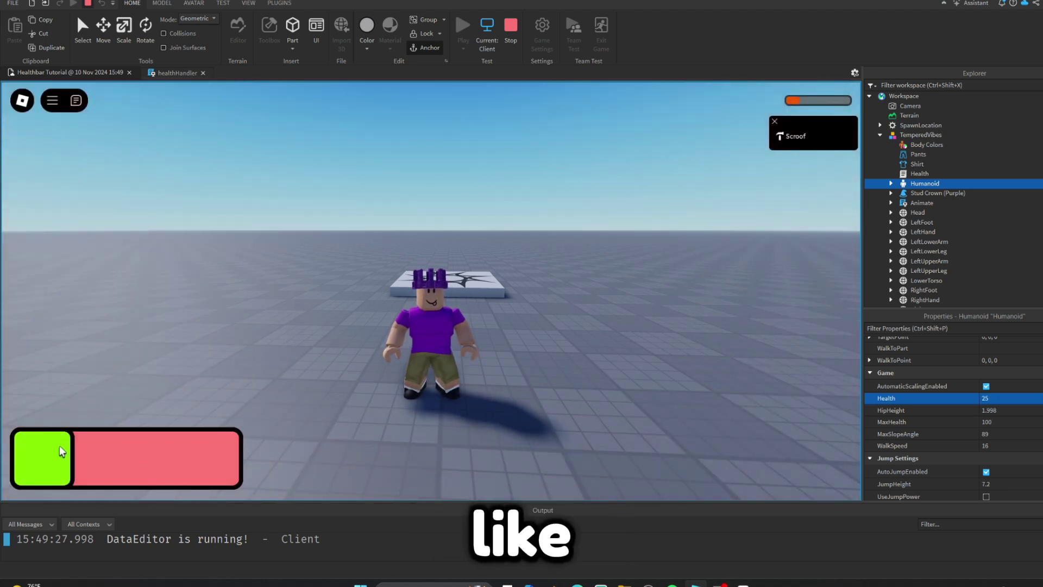
pyautogui.press('s')
pyautogui.moveTo(616, 305); pyautogui.dragTo(616, 305, button='right')
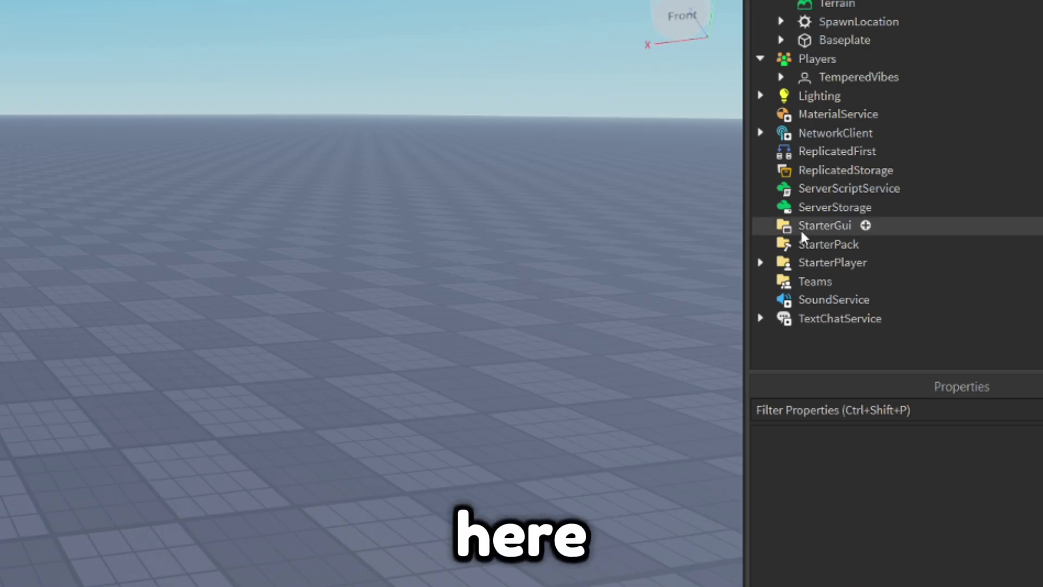
# Add a ScreenGui to StarterGui.
pyautogui.click(889, 234)
pyautogui.click(925, 233)
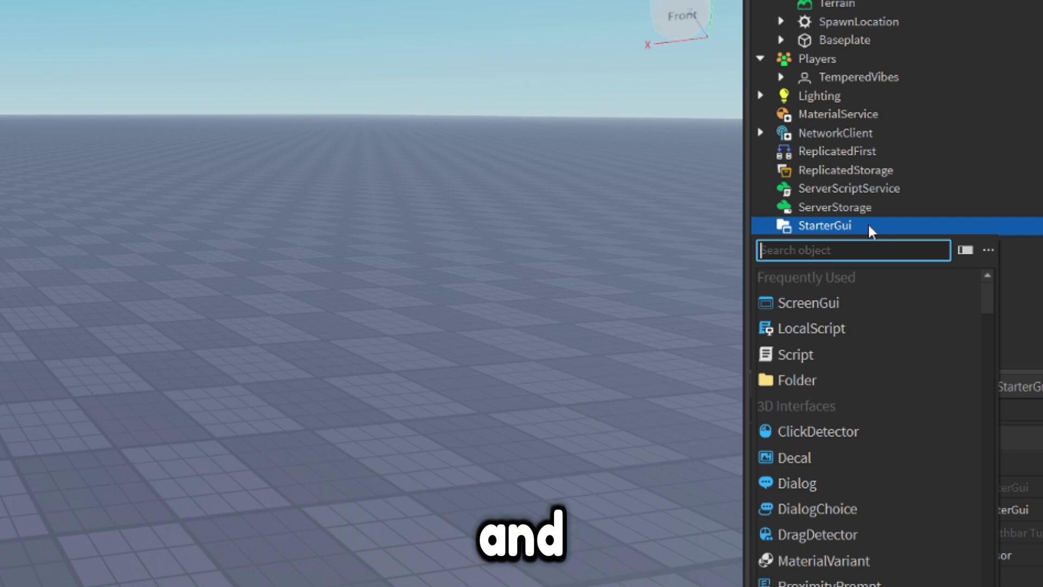
pyautogui.click(826, 302)
# Add a Frame to the ScreenGui and rename it Background.
pyautogui.click(886, 244)
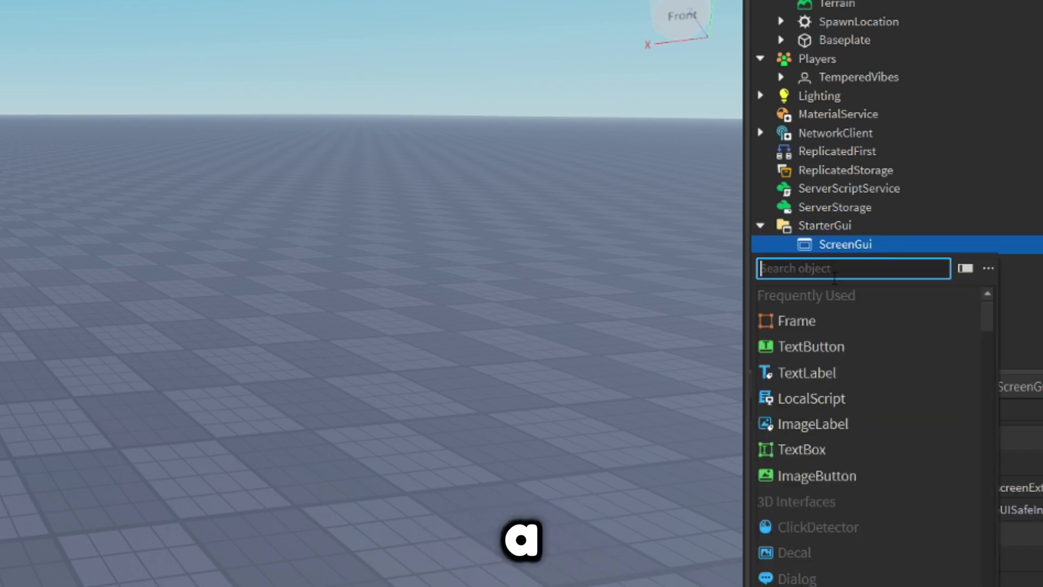
pyautogui.click(810, 322)
pyautogui.doubleClick(833, 256)
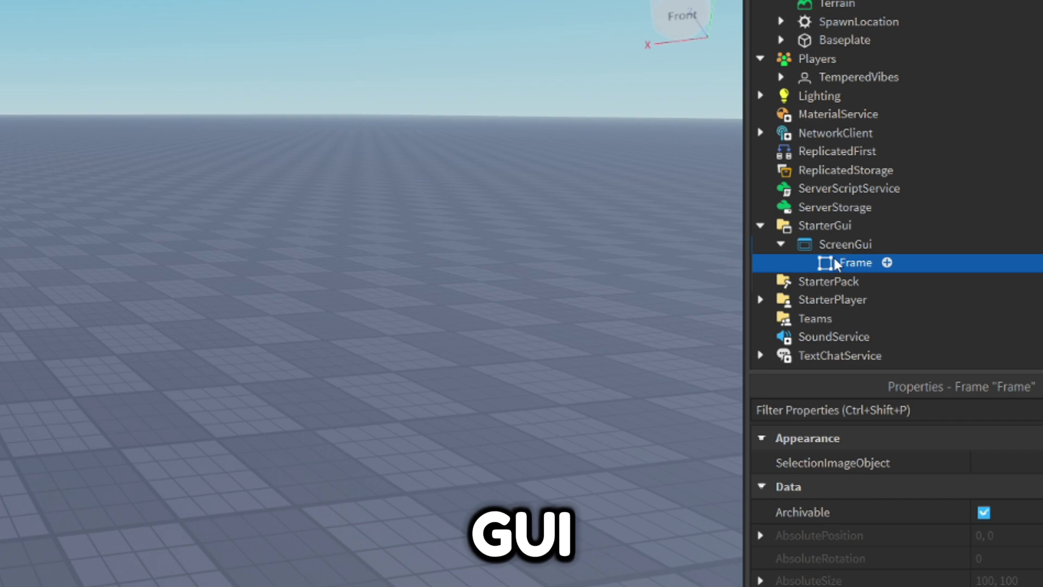
pyautogui.write('Background')
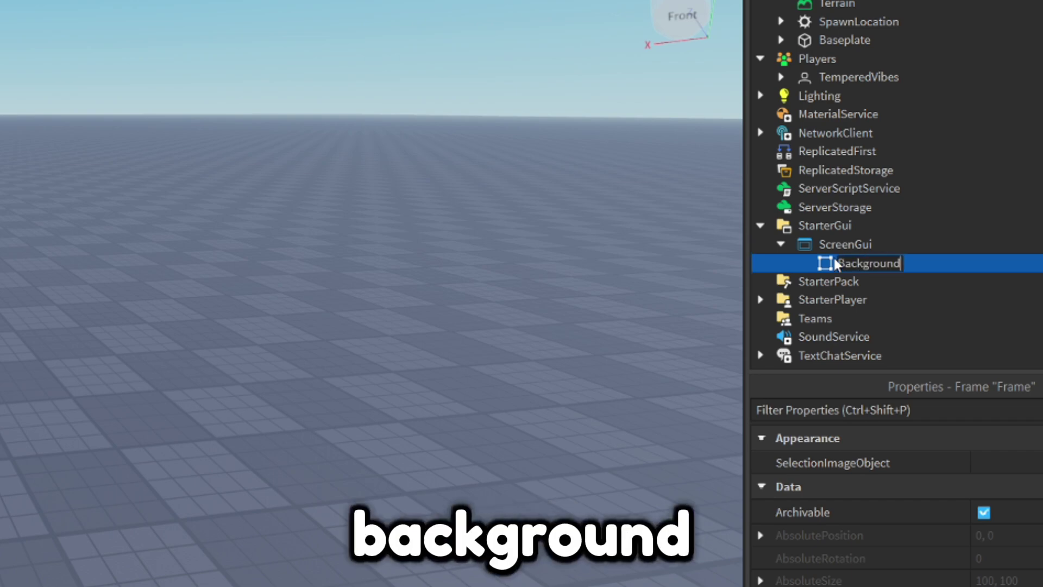
pyautogui.press('Return')
# Place the Background frame in the game view's lower-left corner at about 417 x 100 and set its BackgroundColor3 to 255, 119, 119.
pyautogui.moveTo(38, 104); pyautogui.dragTo(240, 450)
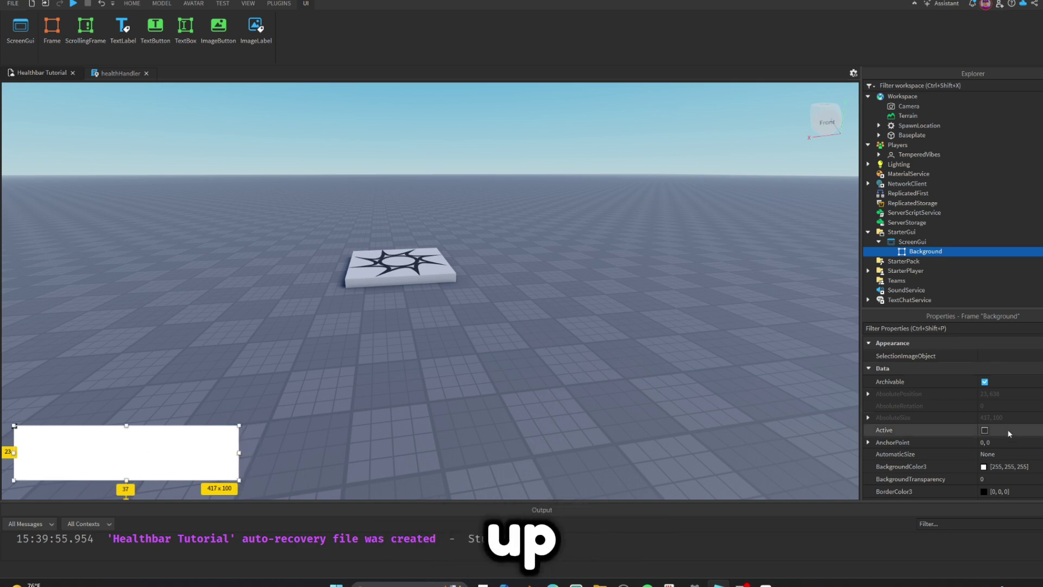
pyautogui.scroll(-3, 972, 403)
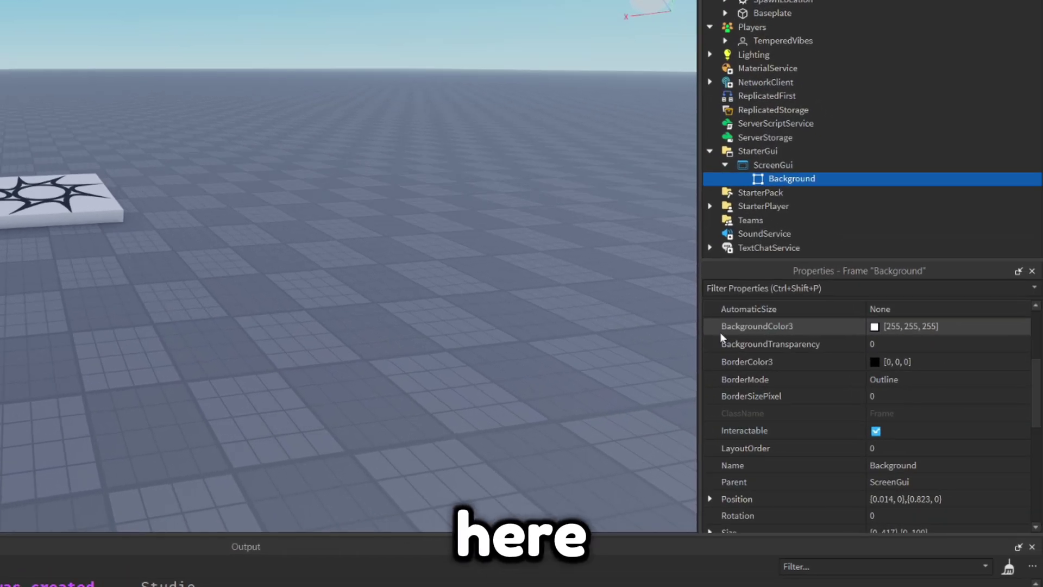
pyautogui.click(875, 326)
pyautogui.click(397, 131)
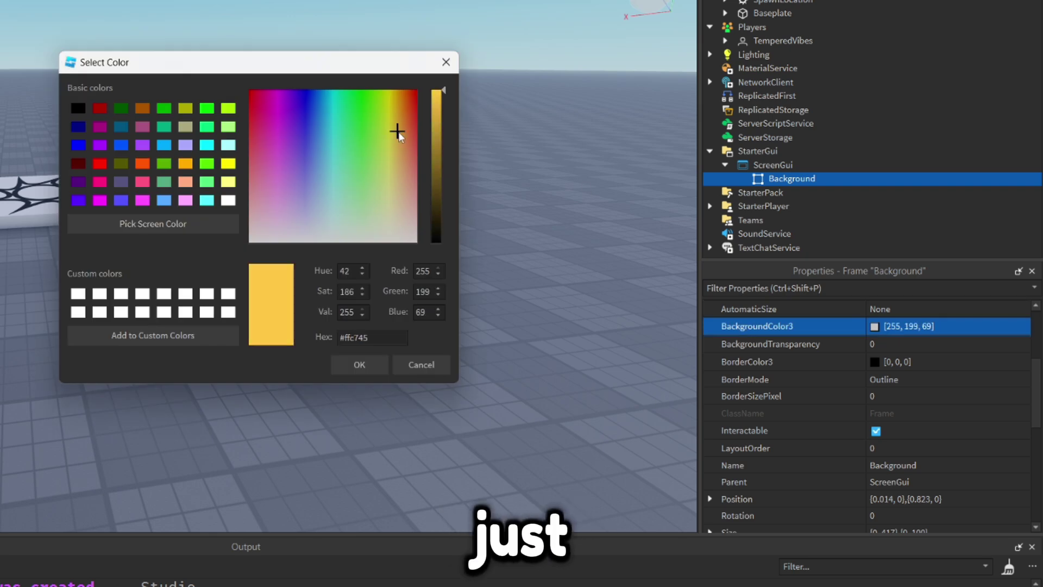
pyautogui.moveTo(400, 136); pyautogui.dragTo(457, 166)
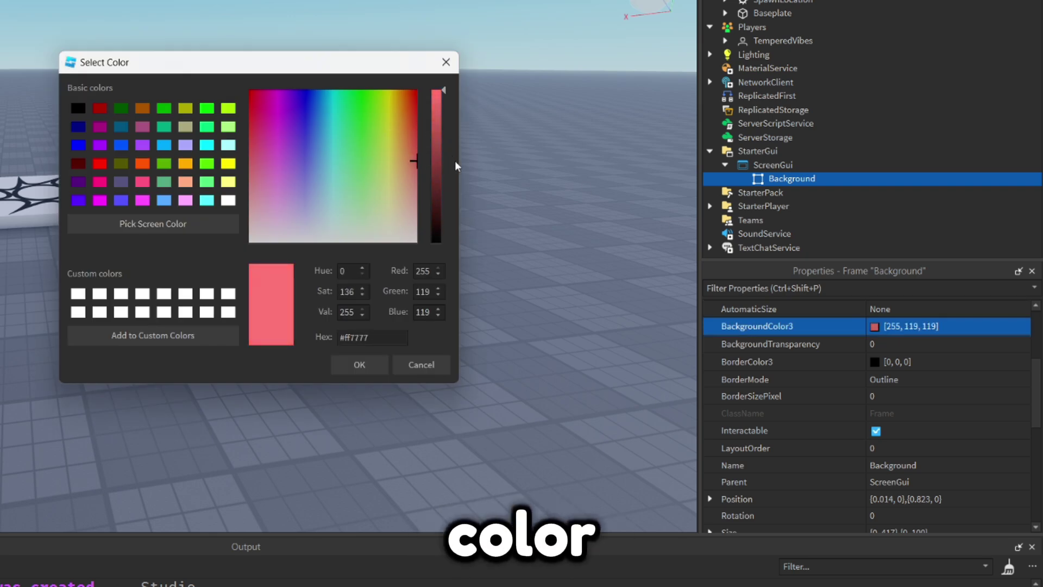
# Add a Frame inside Background and rename it Health.
pyautogui.click(826, 180)
pyautogui.write('fra')
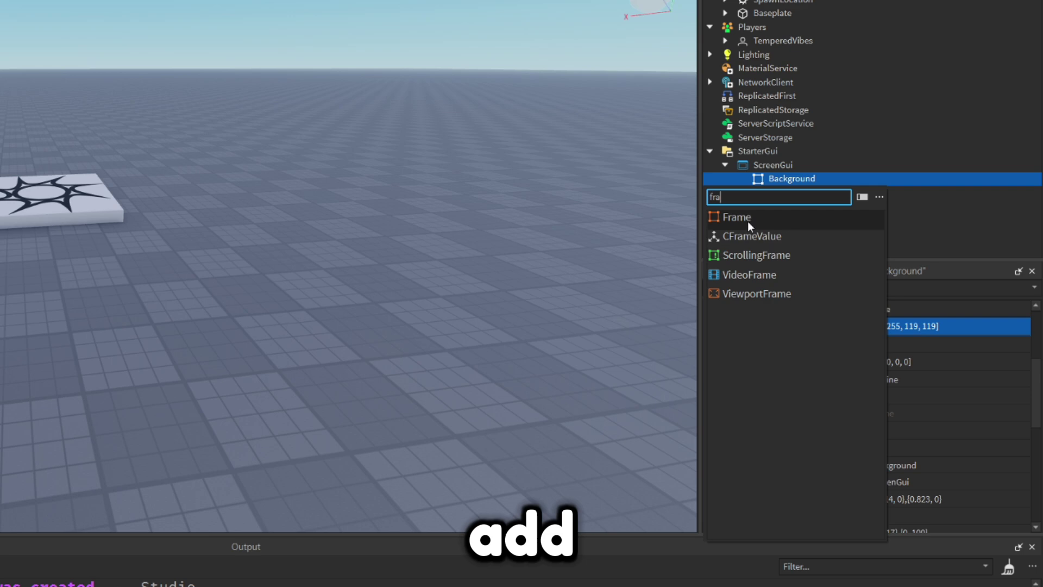
pyautogui.press('Return')
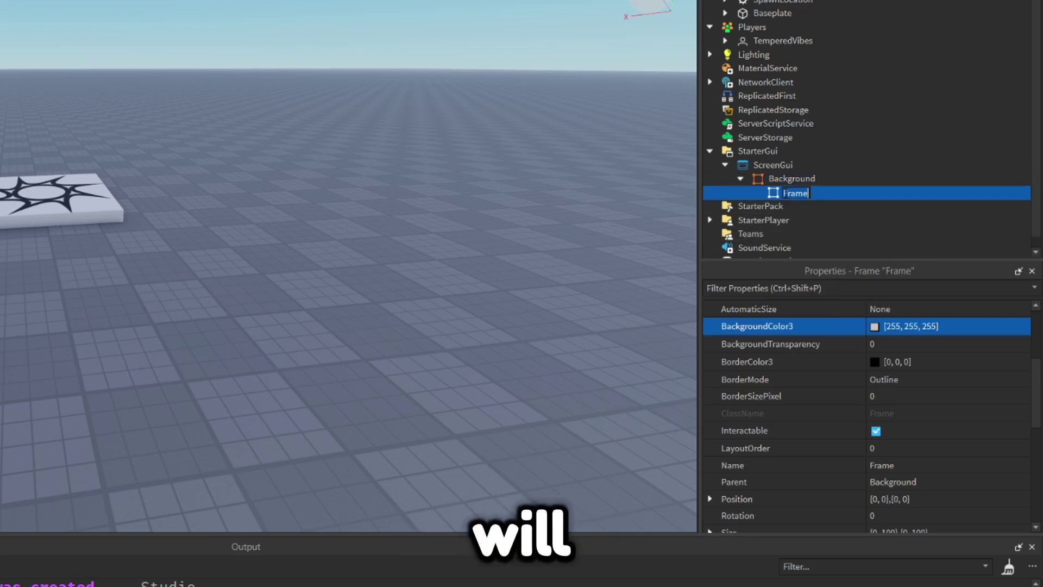
pyautogui.write('Heal')
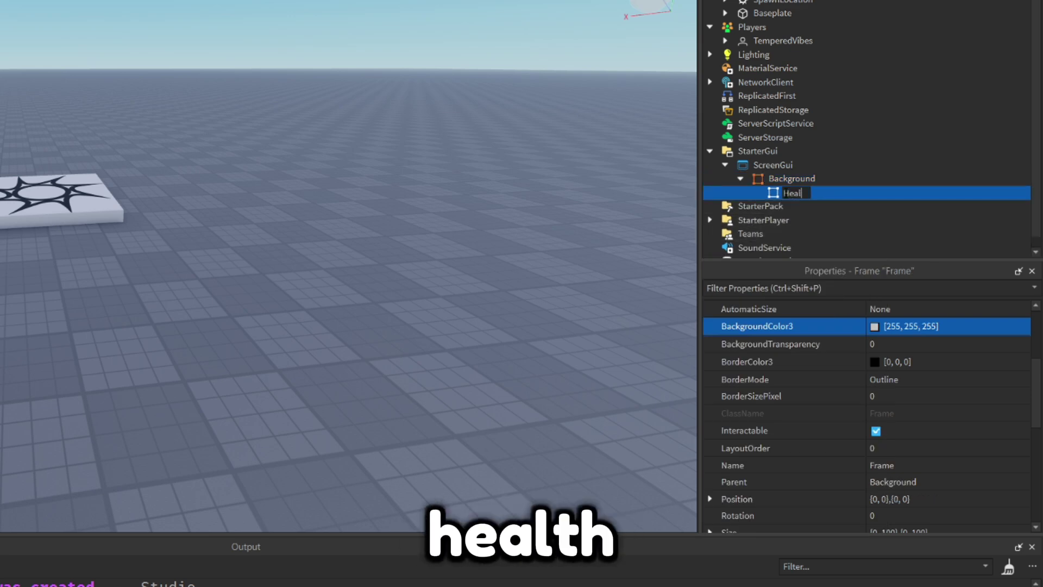
pyautogui.write('th')
pyautogui.press('Return')
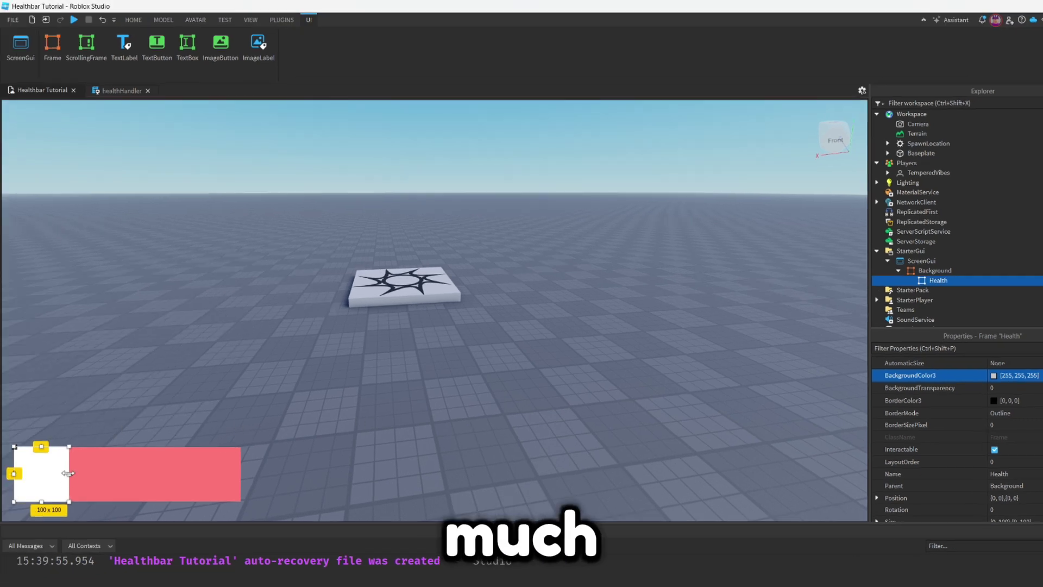
# Widen the Health frame to about 218 x 100 and set its BackgroundColor3 to 132, 255, 0.
pyautogui.moveTo(68, 473)
pyautogui.mouseDown()
pyautogui.moveTo(241, 471)
pyautogui.moveTo(132, 465)
pyautogui.mouseUp()
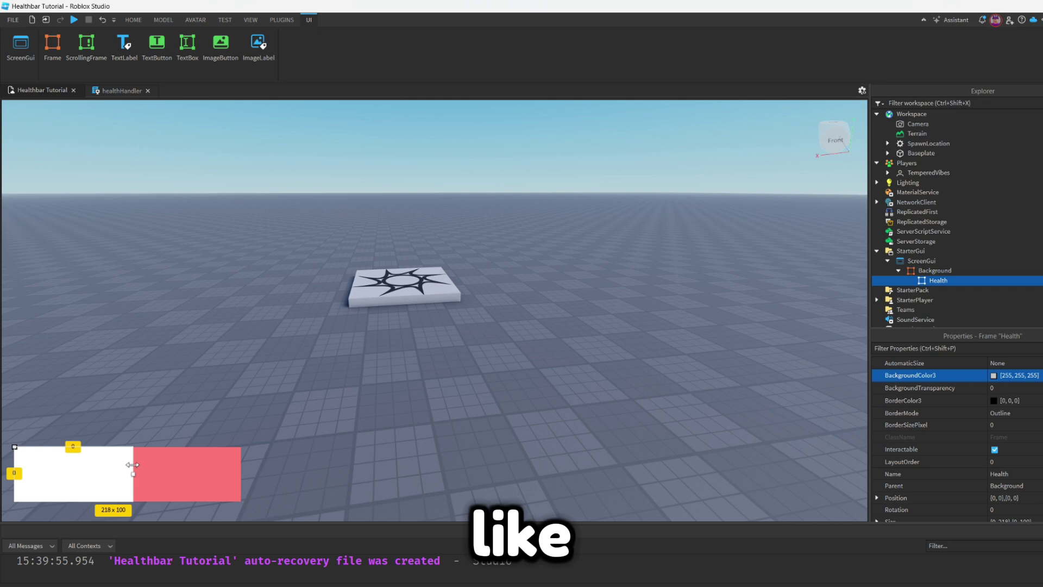
pyautogui.click(995, 376)
pyautogui.click(624, 226)
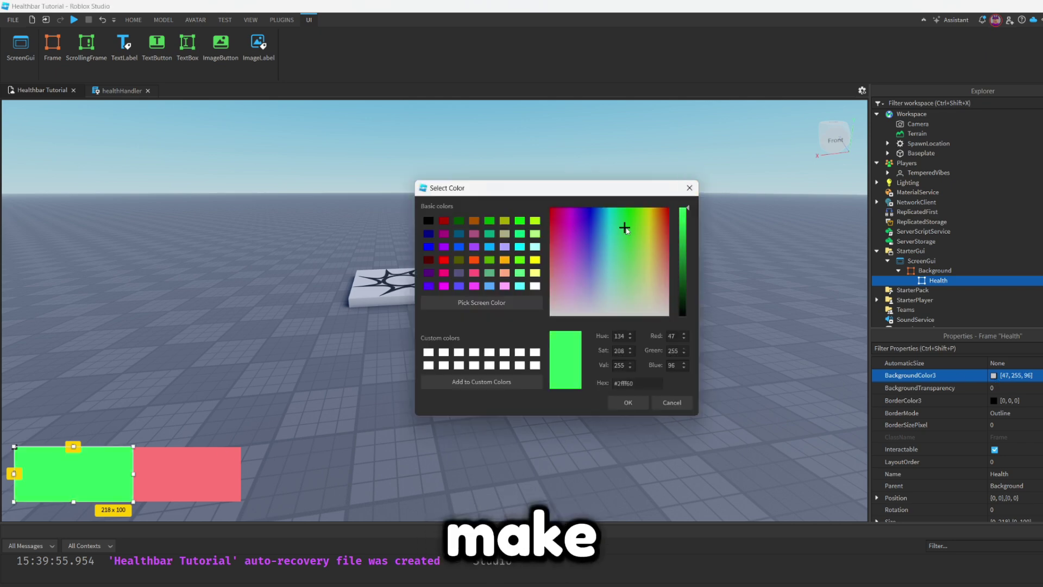
pyautogui.click(640, 209)
pyautogui.moveTo(640, 209); pyautogui.dragTo(639, 208)
pyautogui.click(628, 403)
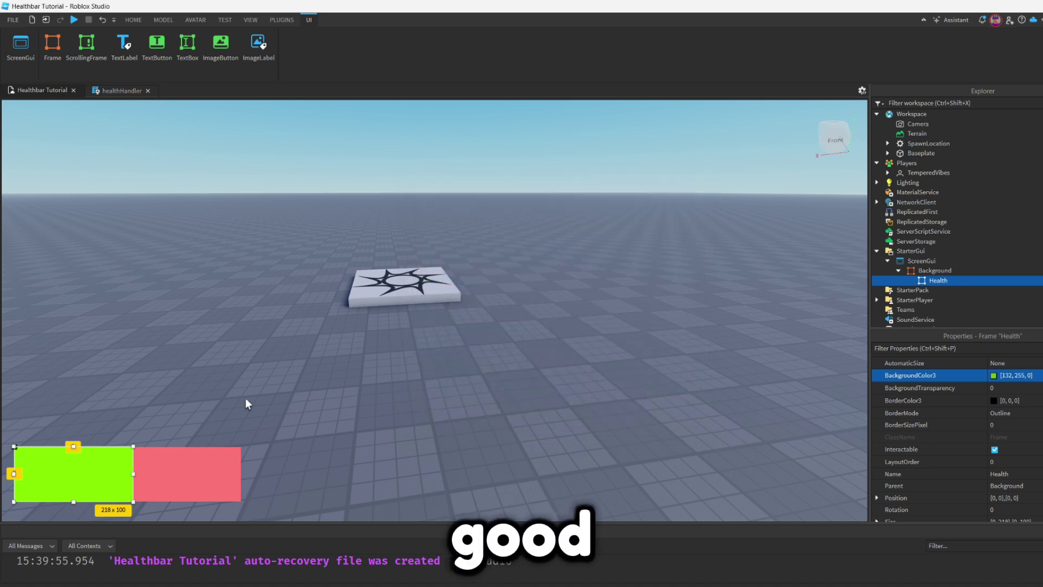
pyautogui.click(150, 397)
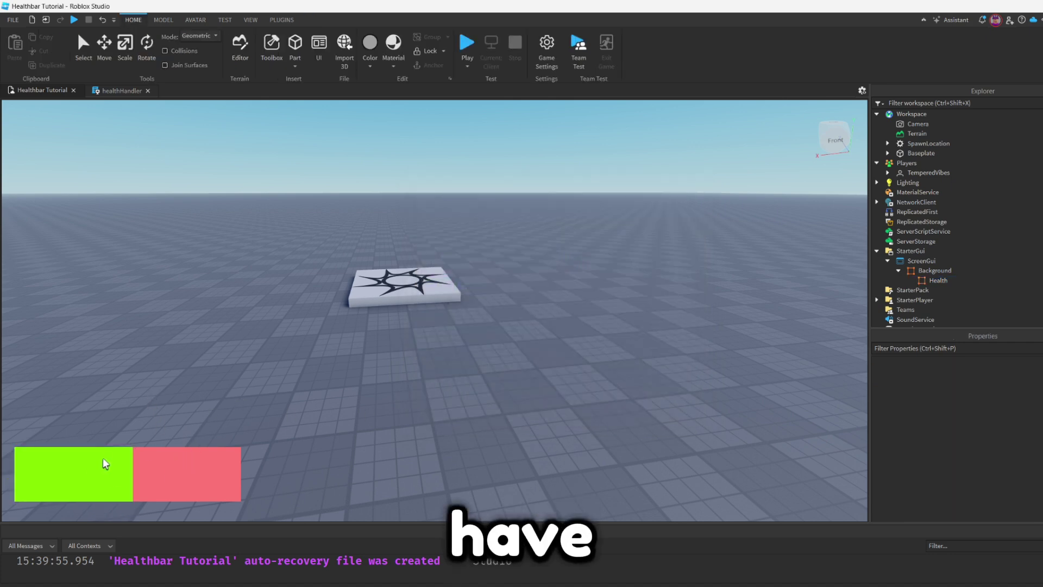
# Add a UIStroke to the Background frame.
pyautogui.click(930, 272)
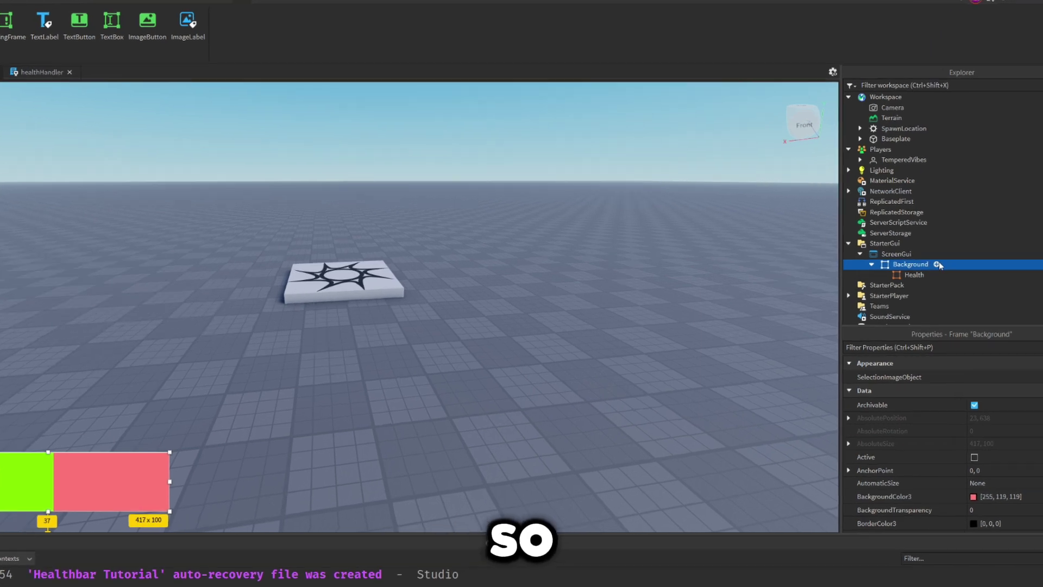
pyautogui.click(960, 271)
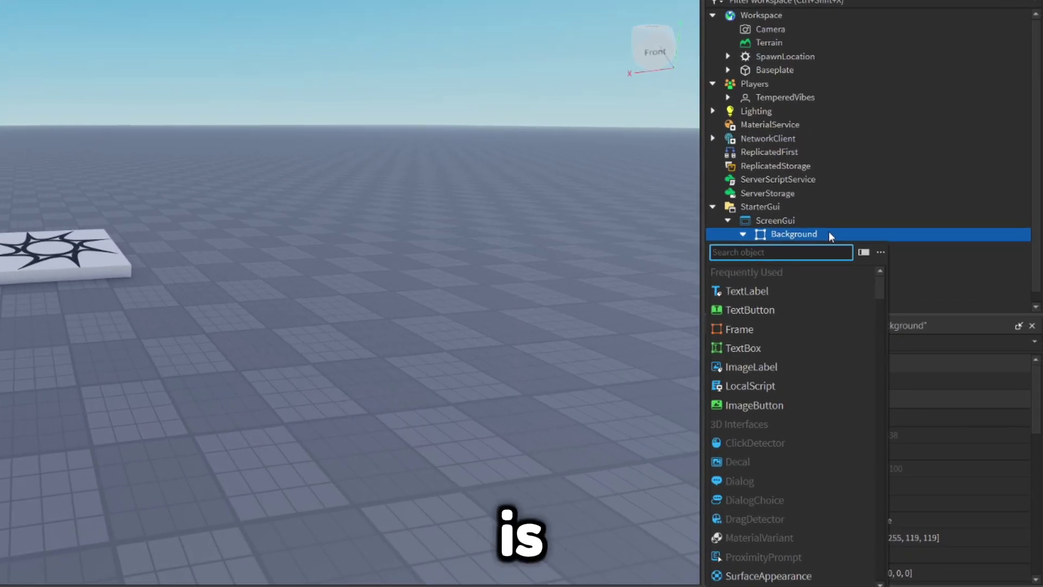
pyautogui.write('ui')
pyautogui.click(743, 275)
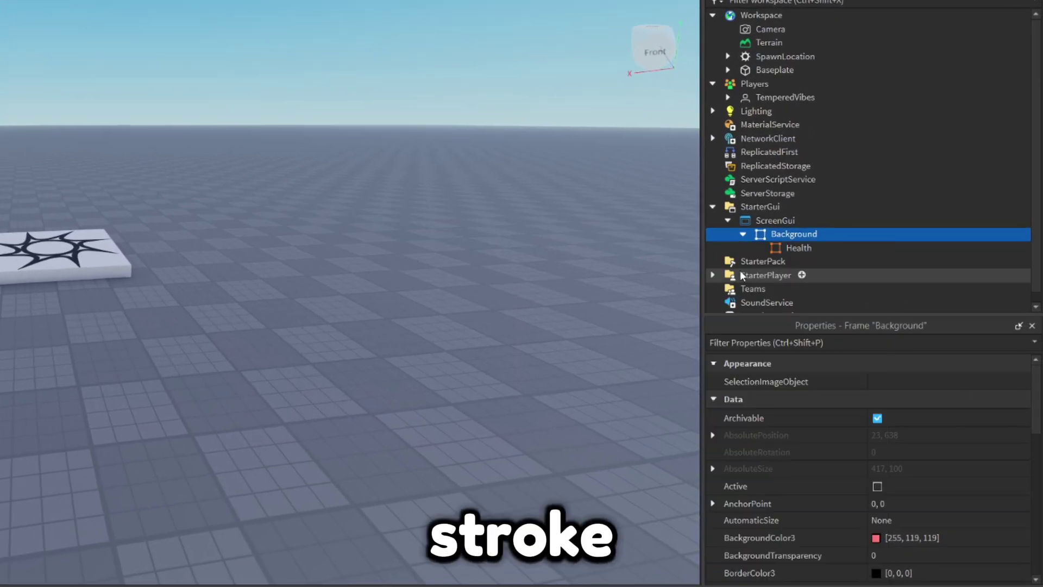
pyautogui.click(447, 354)
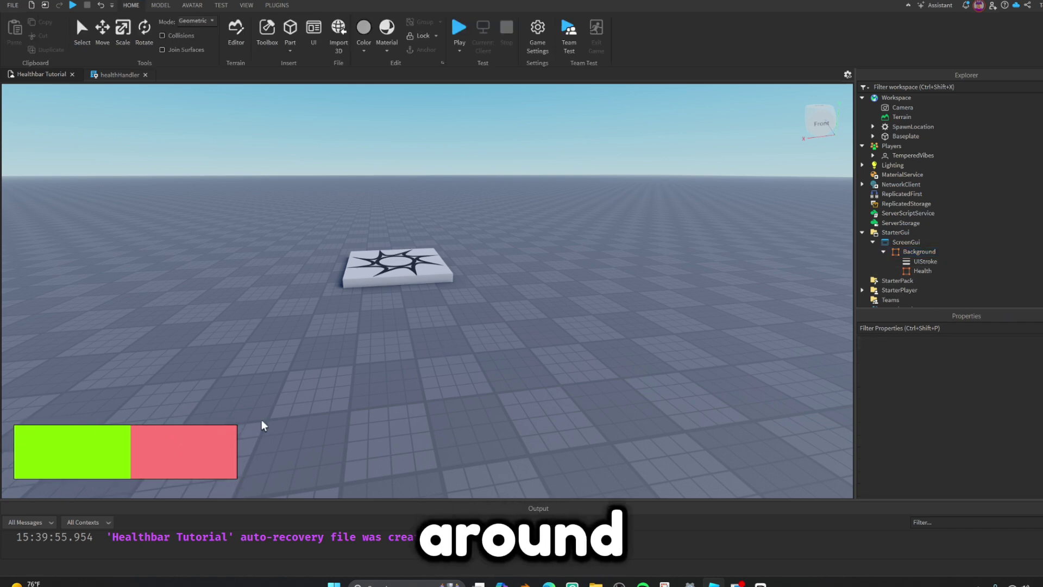
# Set the Thickness of Background's UIStroke to 8.
pyautogui.click(927, 263)
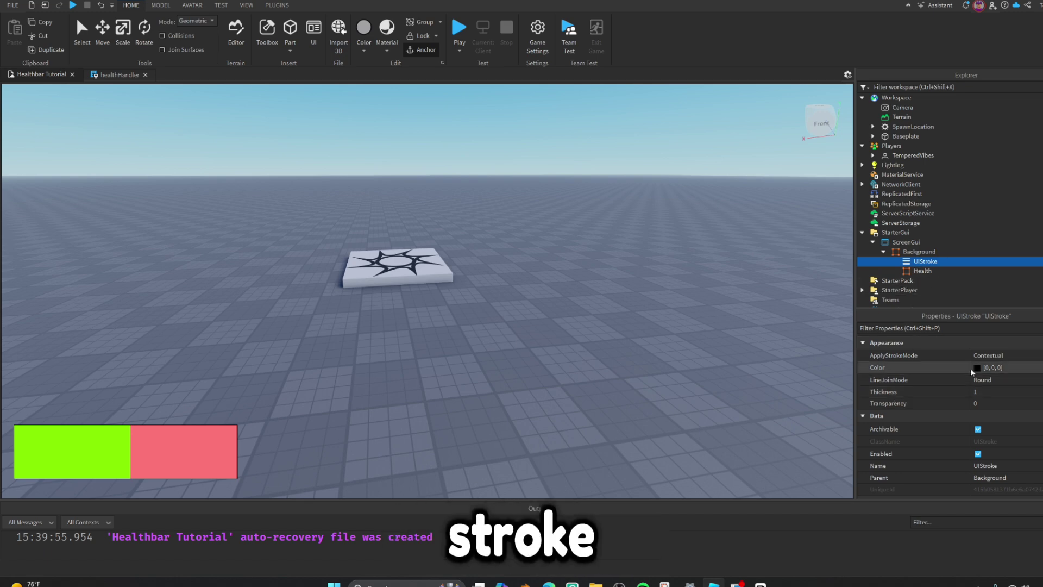
pyautogui.click(990, 392)
pyautogui.write('5')
pyautogui.press('Return')
pyautogui.click(991, 392)
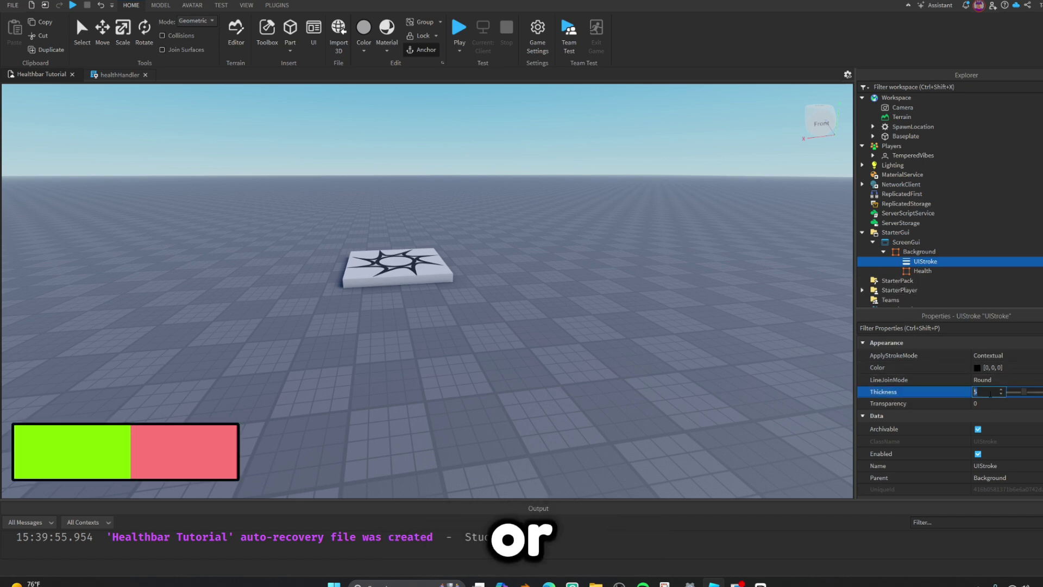
pyautogui.write('8')
pyautogui.press('Return')
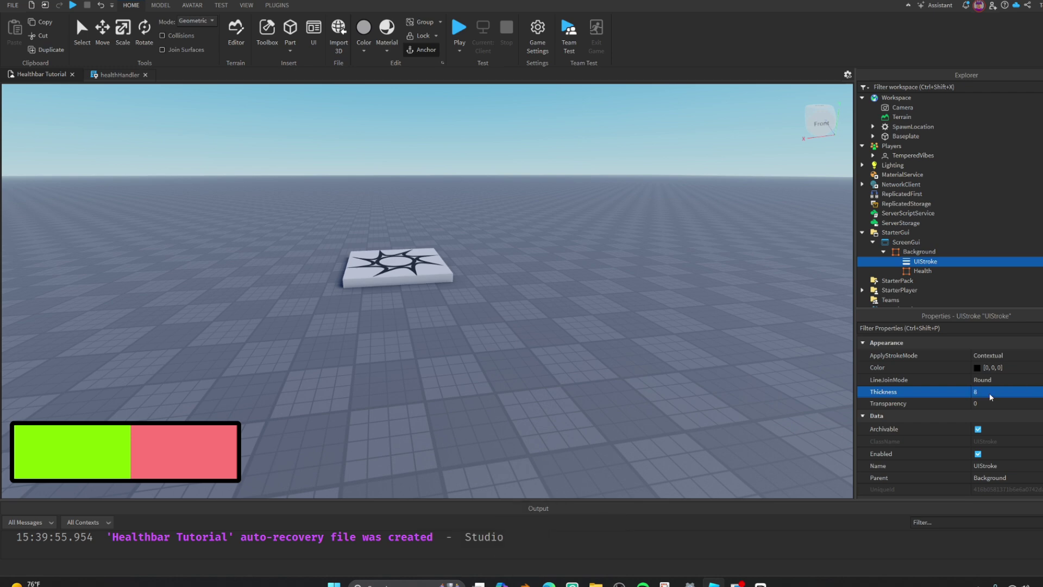
# Add a UICorner to the Background frame.
pyautogui.click(923, 251)
pyautogui.click(945, 252)
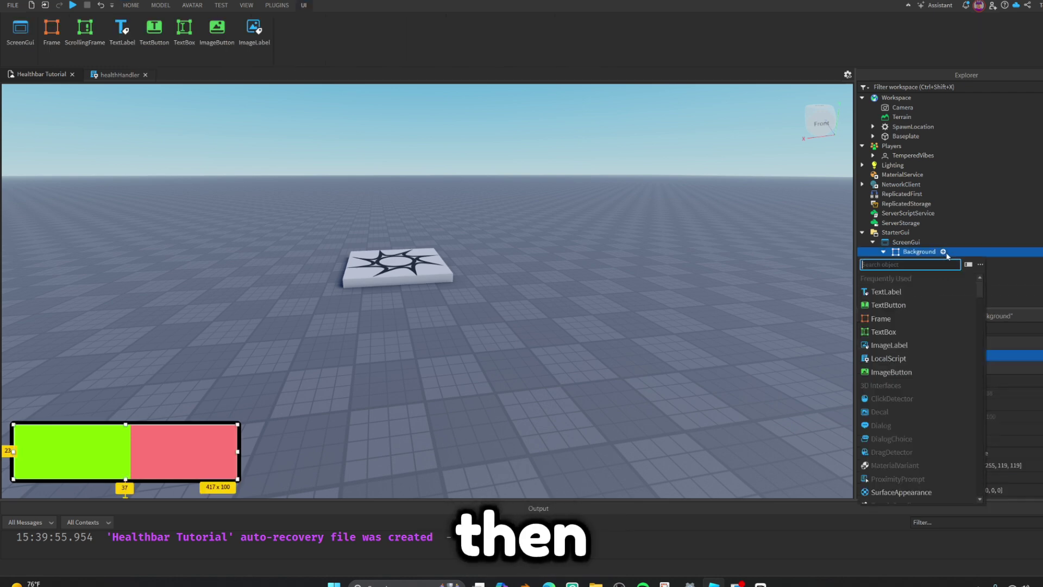
pyautogui.write('uicr')
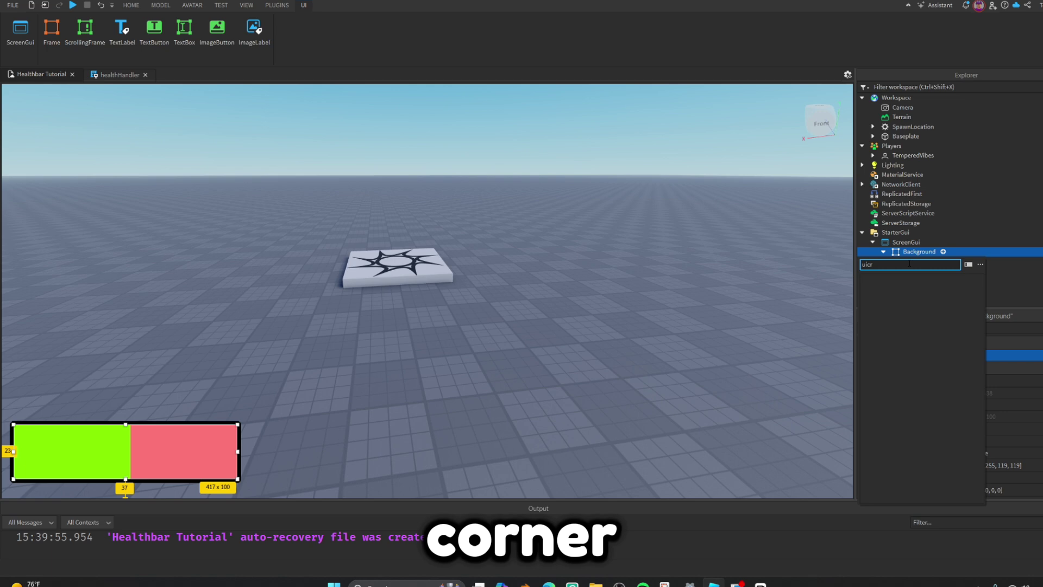
pyautogui.press('BackSpace')
pyautogui.click(886, 280)
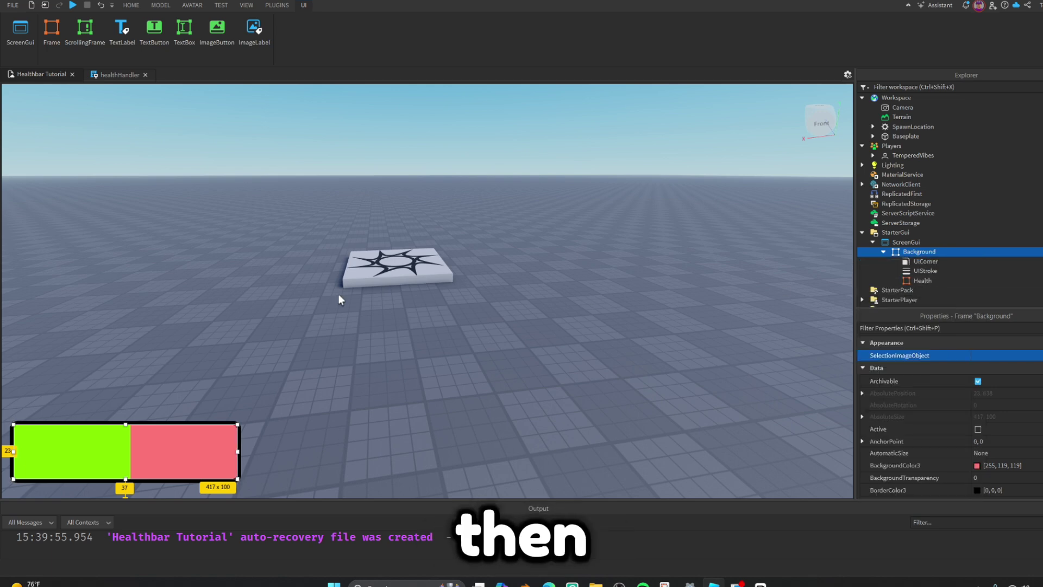
pyautogui.click(261, 409)
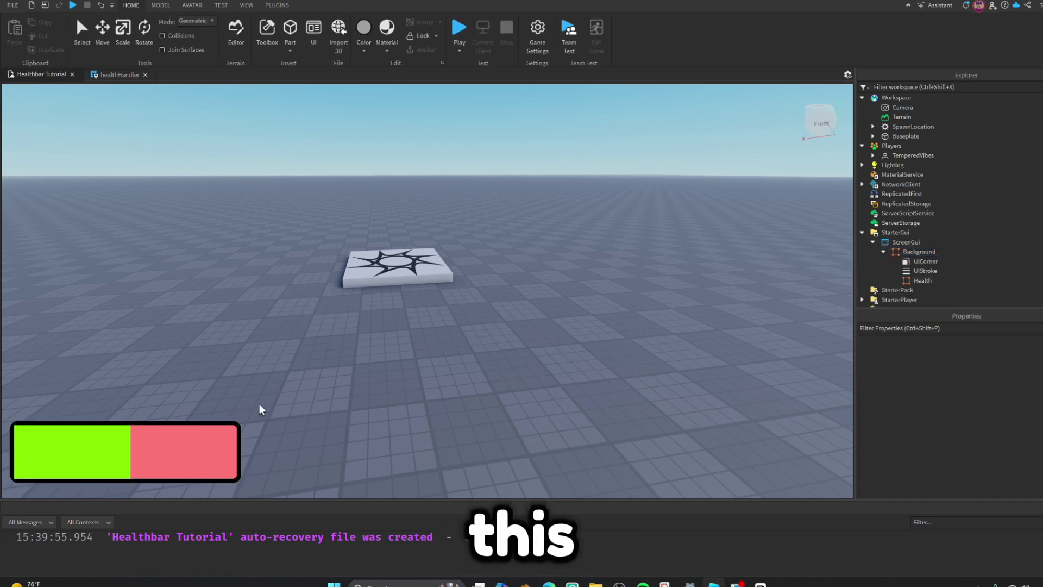
# Set the CornerRadius of Background's UICorner to 0, 15.
pyautogui.click(939, 261)
pyautogui.doubleClick(1007, 357)
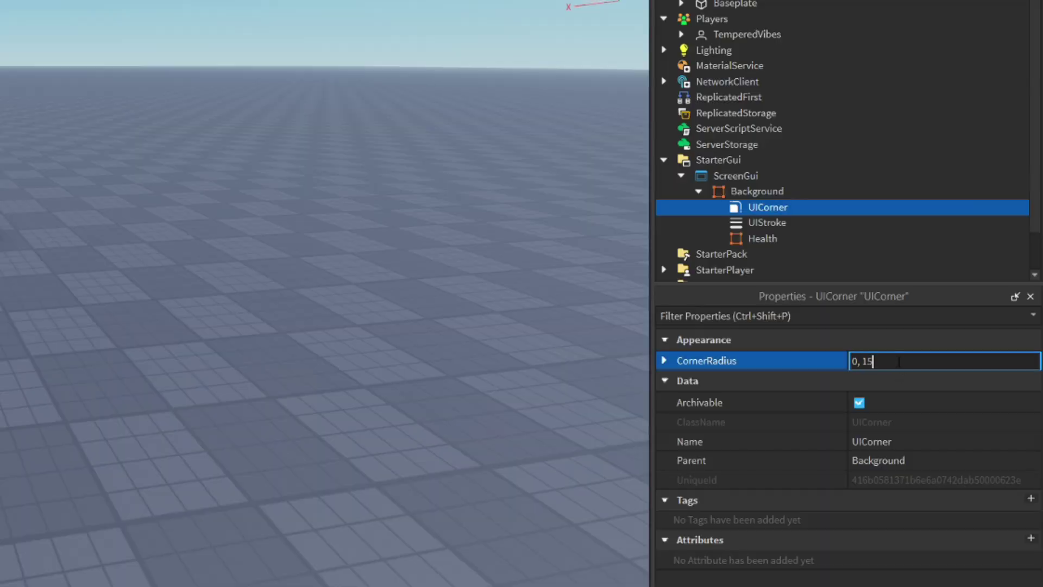
pyautogui.click(202, 337)
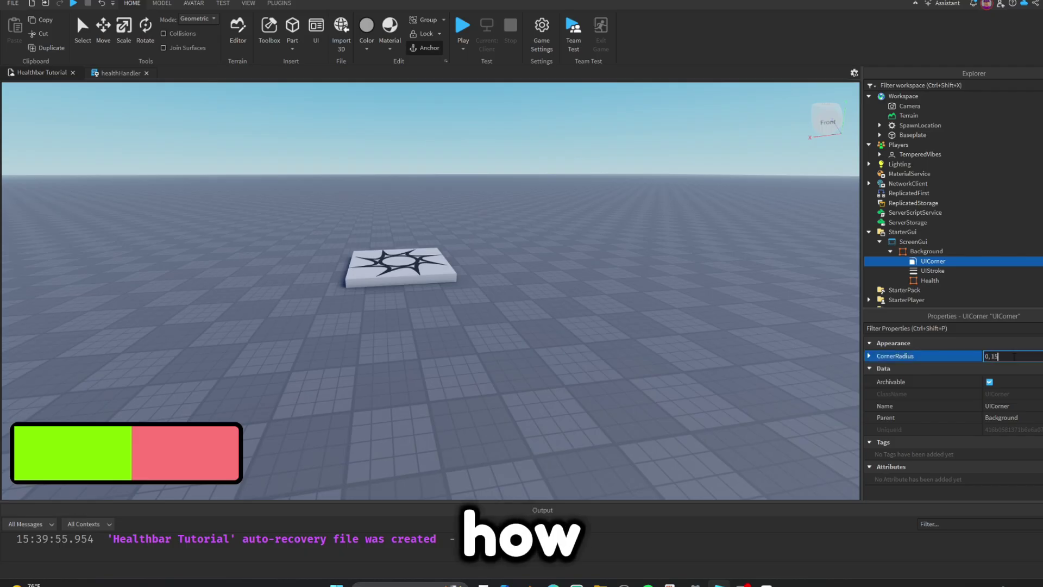
pyautogui.click(330, 396)
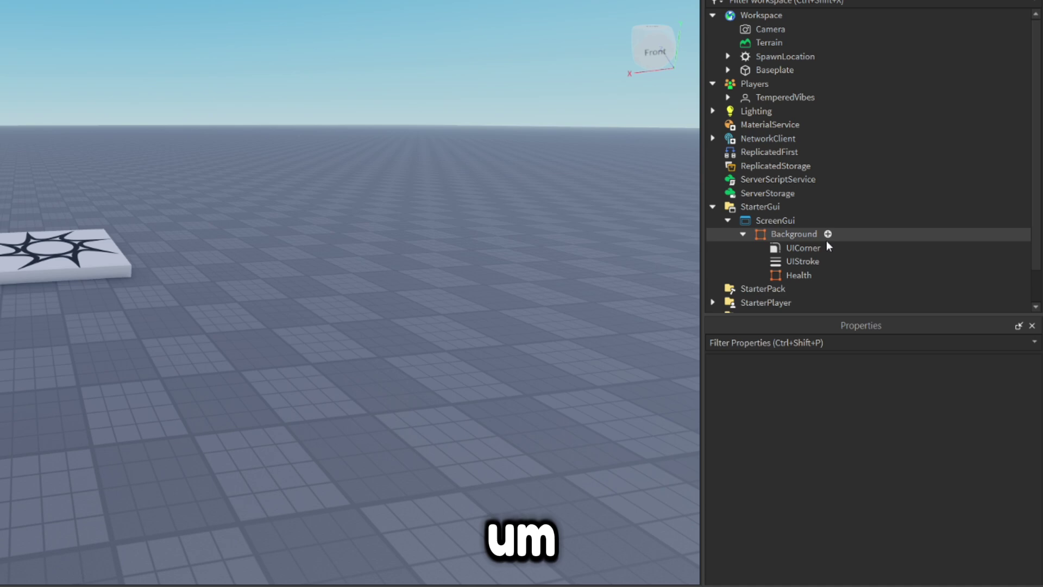
# Duplicate the Background frame's UICorner and UIStroke together.
pyautogui.click(931, 261)
pyautogui.keyDown('ctrl'); pyautogui.click(931, 271); pyautogui.keyUp('ctrl')
pyautogui.scroll(-2, 791, 214)
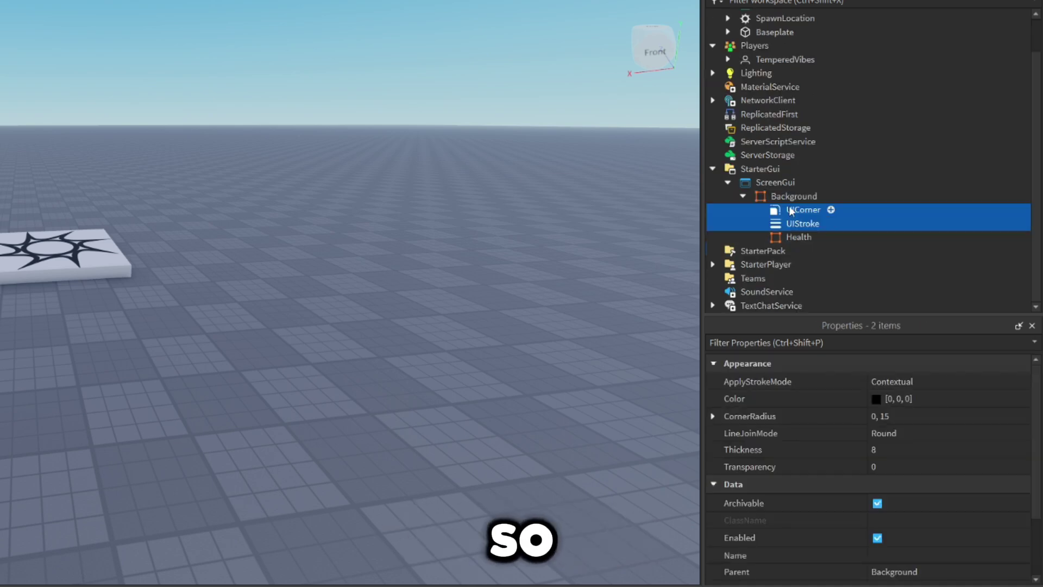
pyautogui.click(798, 209)
pyautogui.keyDown('shift'); pyautogui.click(788, 223); pyautogui.keyUp('shift')
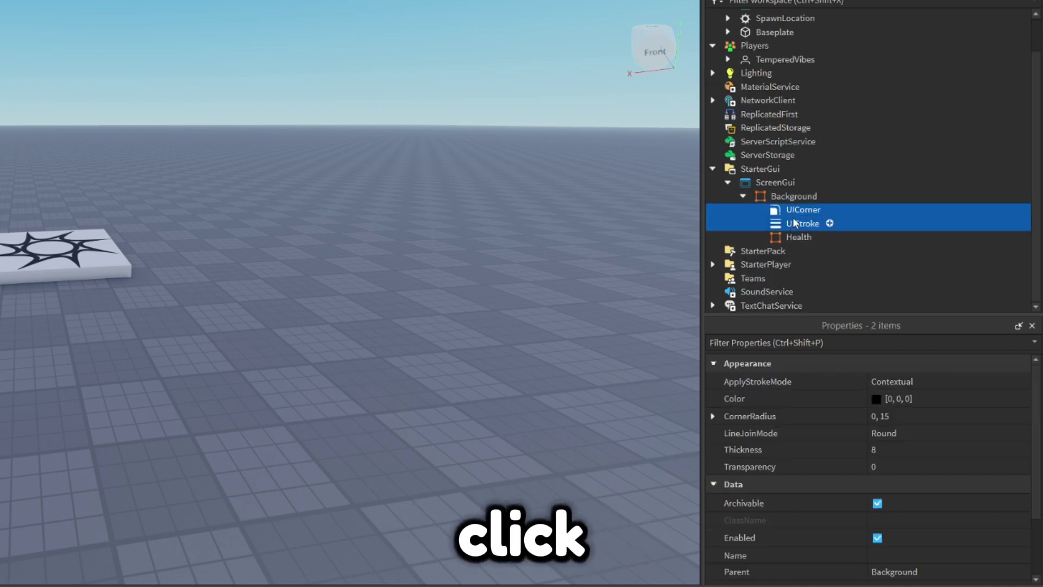
pyautogui.hotkey('ctrl', 'd')
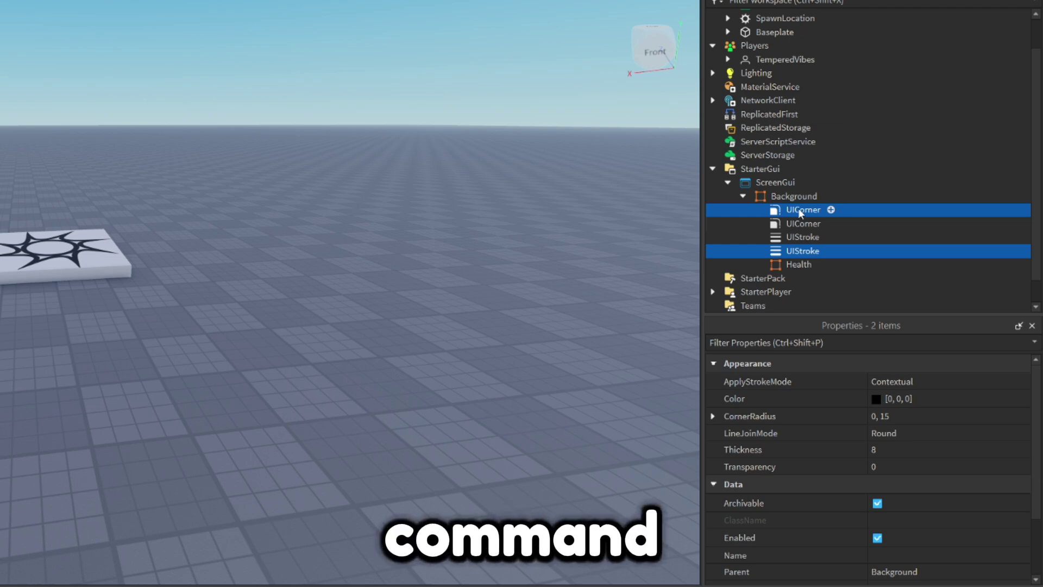
# Move the duplicated UICorner and UIStroke into the Health frame.
pyautogui.moveTo(797, 209); pyautogui.dragTo(811, 263)
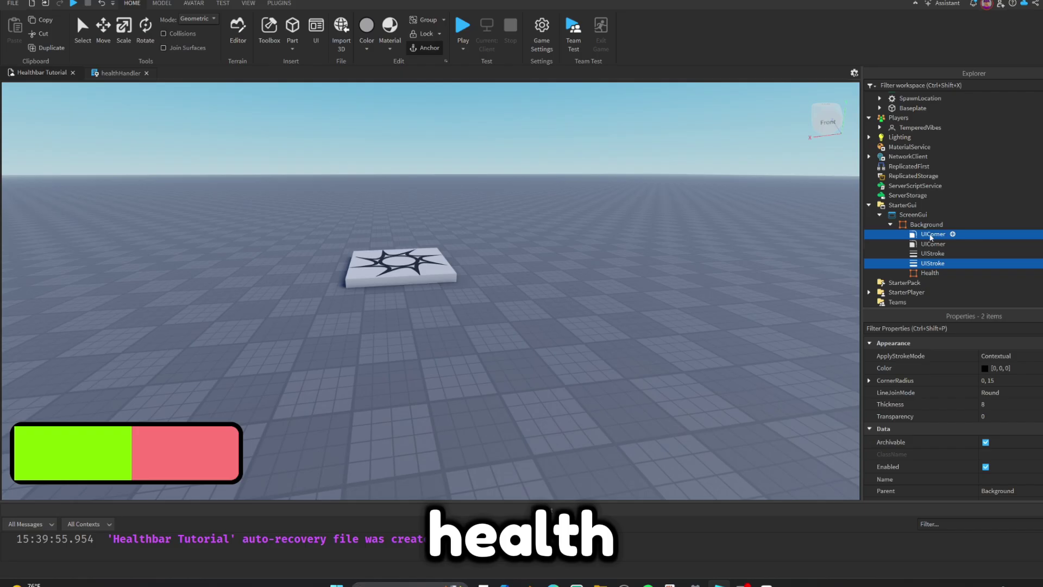
pyautogui.moveTo(930, 237); pyautogui.dragTo(930, 273)
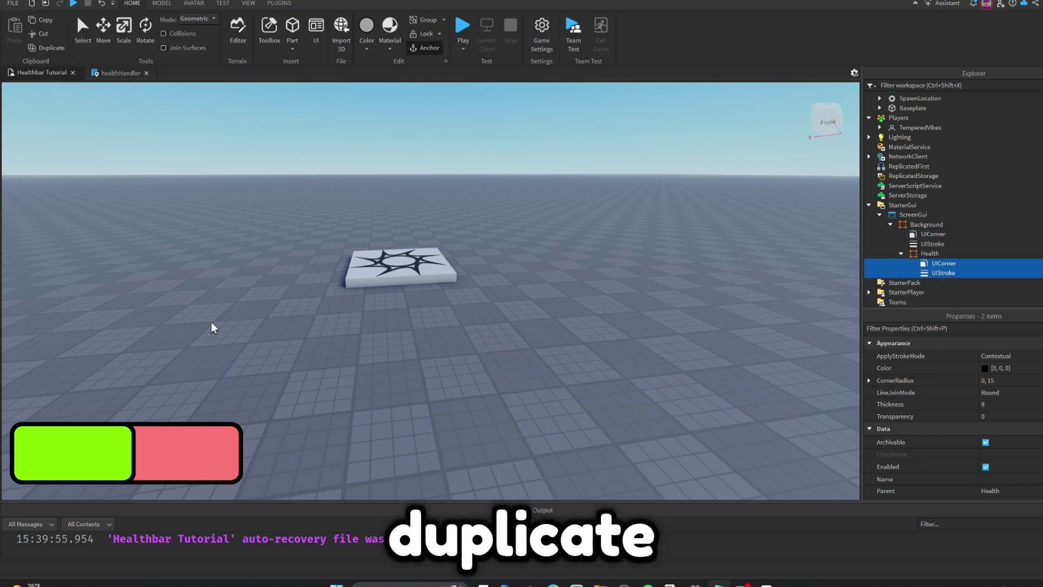
pyautogui.click(195, 449)
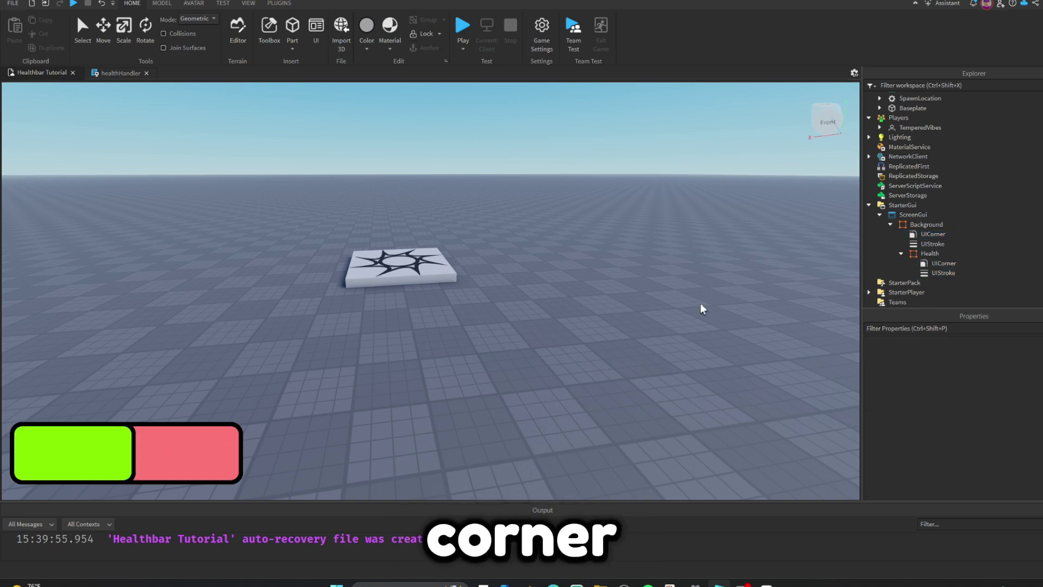
# Set the CornerRadius of Background's UICorner to 0, 12, and open the CornerRadius of Health's UICorner for editing.
pyautogui.click(934, 234)
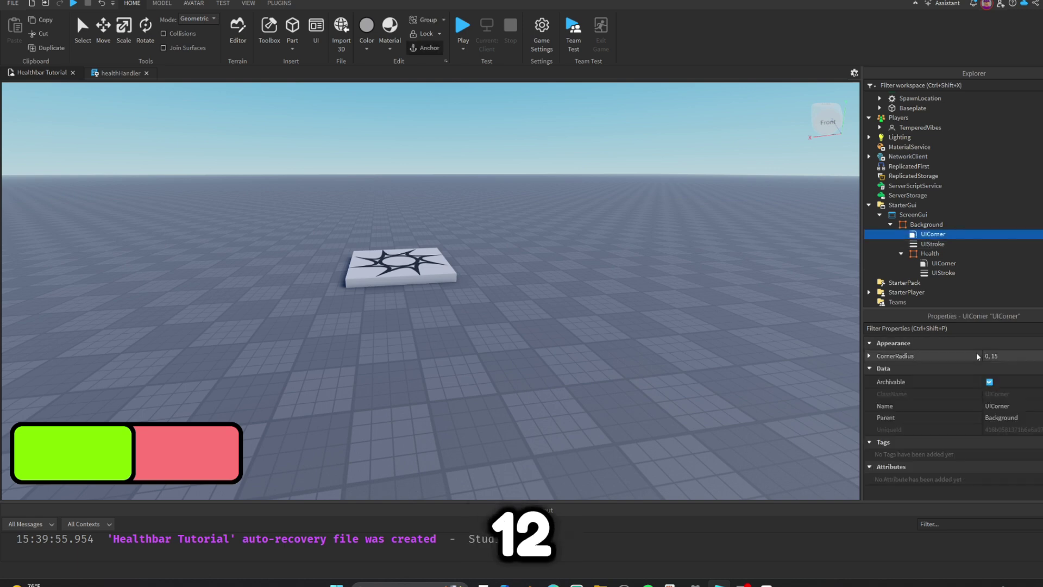
pyautogui.doubleClick(994, 357)
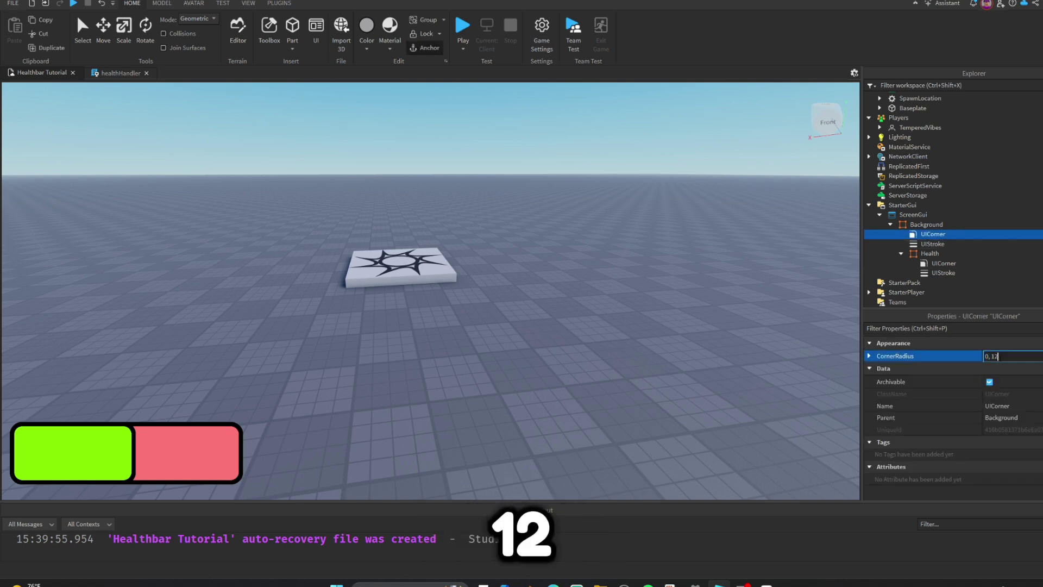
pyautogui.press('Return')
pyautogui.click(944, 263)
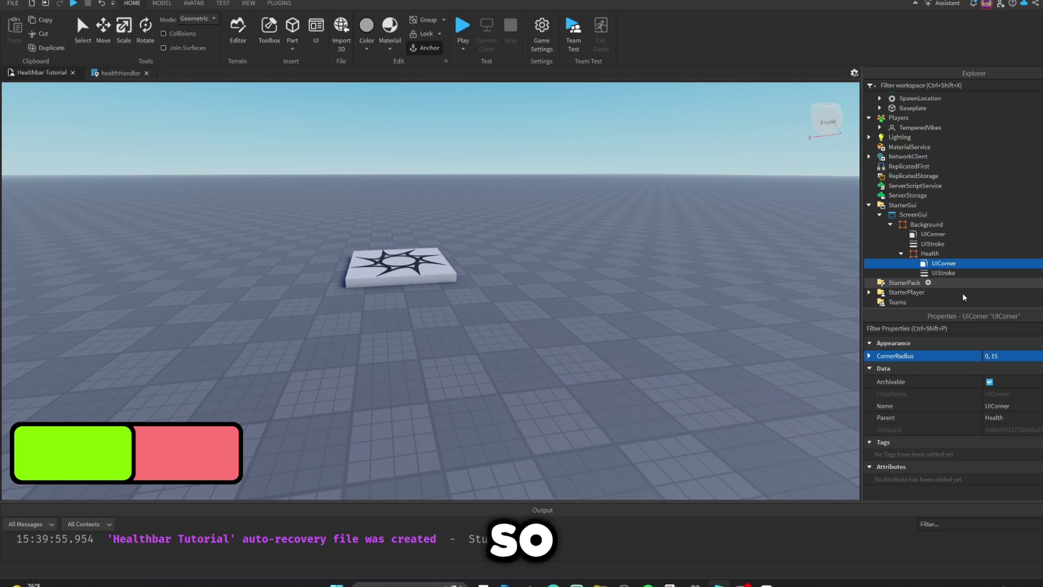
pyautogui.click(995, 356)
pyautogui.click(387, 350)
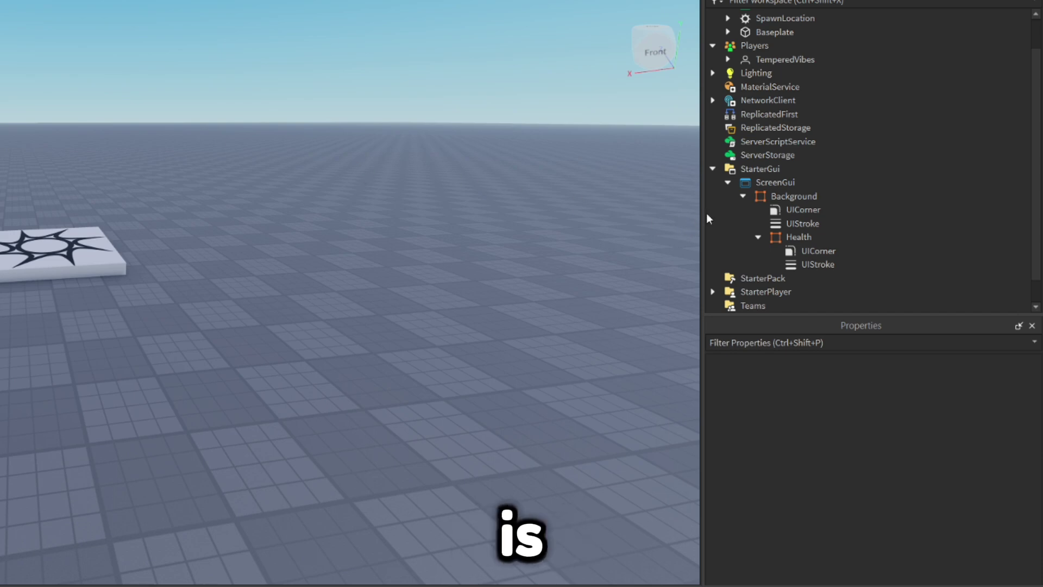
# Add a LocalScript to the Health frame and rename it healthHandler.
pyautogui.click(822, 238)
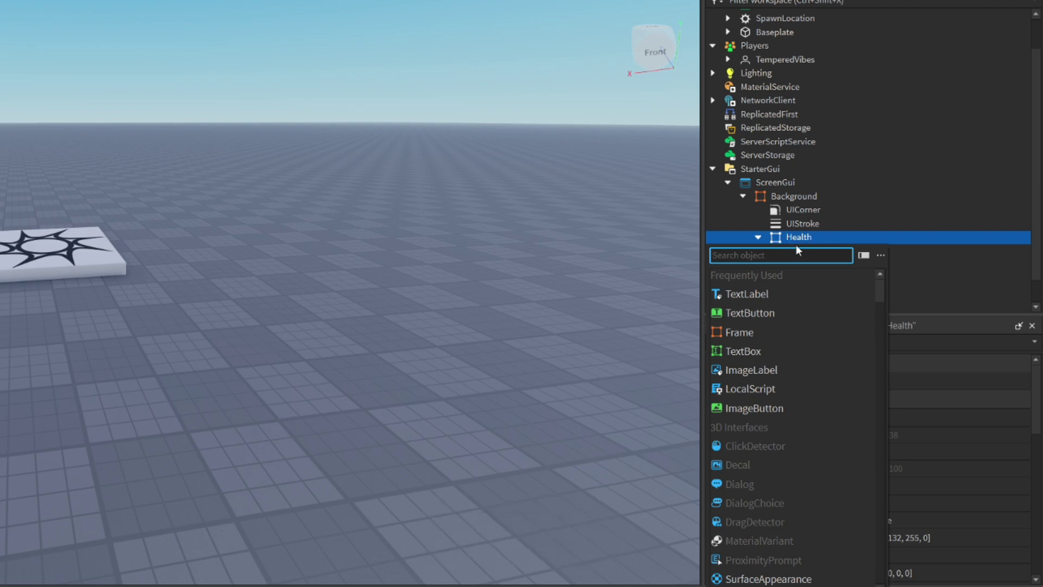
pyautogui.click(772, 390)
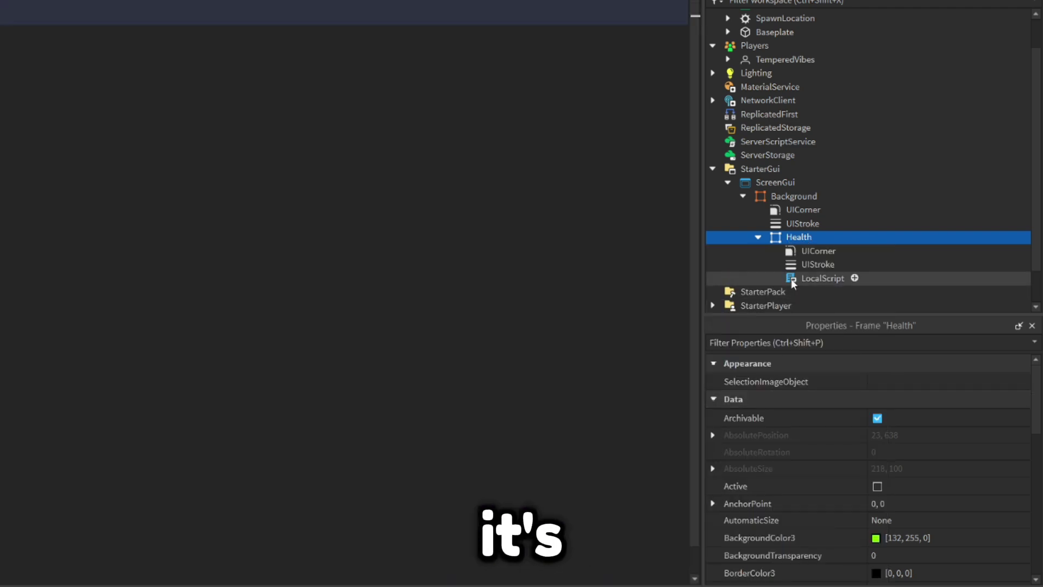
pyautogui.click(815, 279)
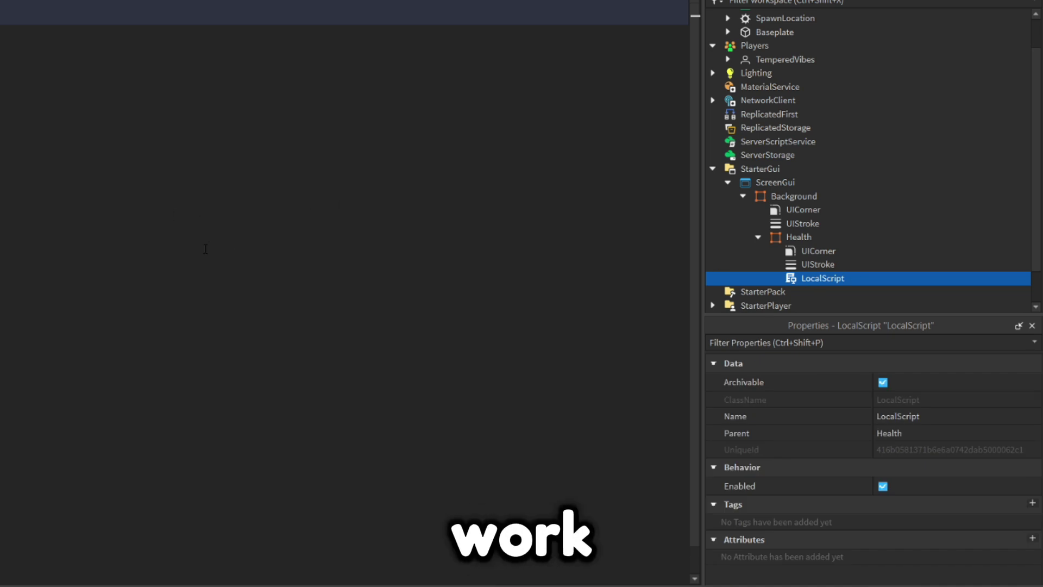
pyautogui.click(894, 417)
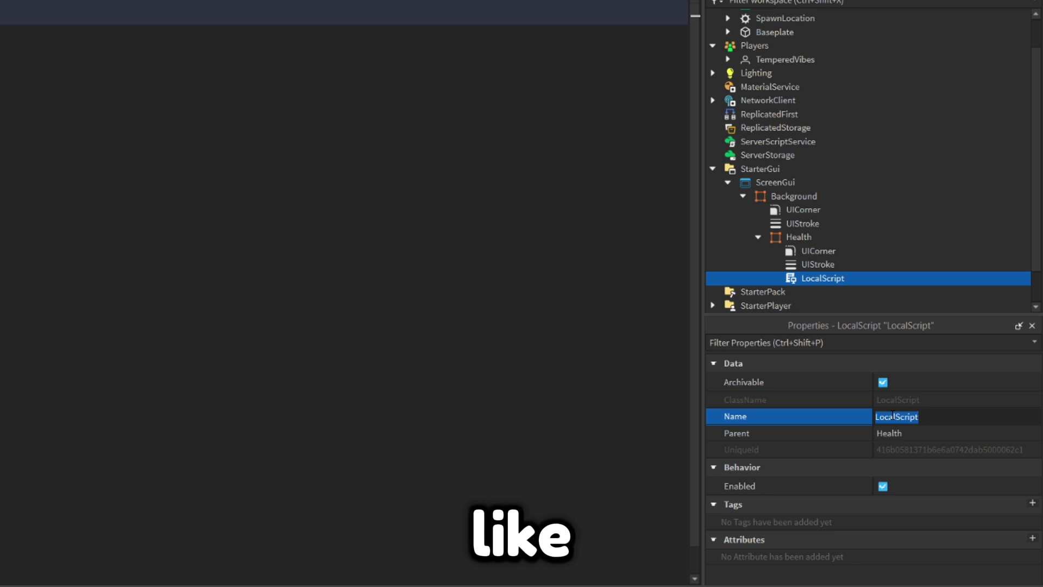
pyautogui.write('he')
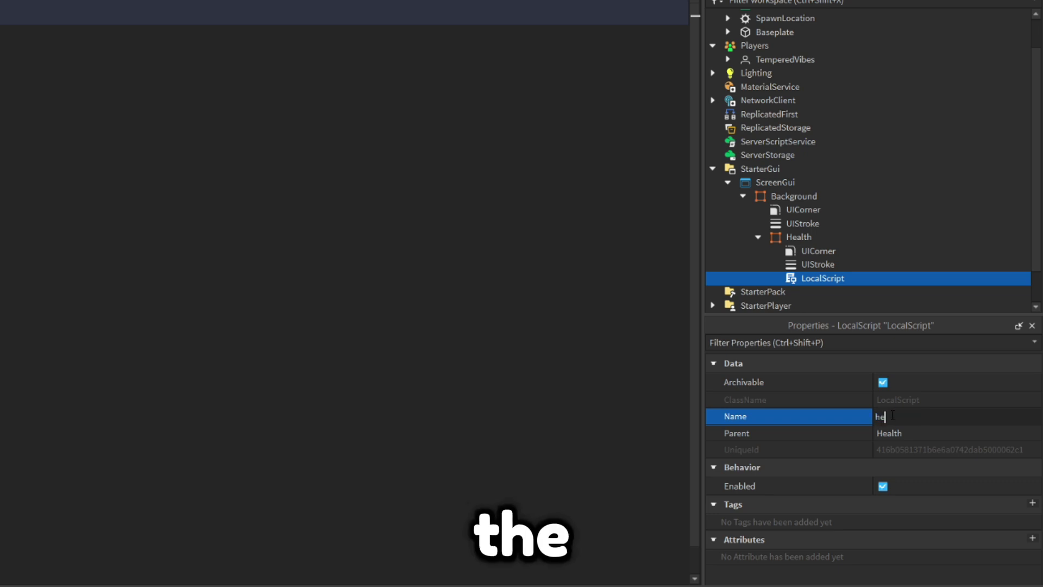
pyautogui.write('althHandler')
pyautogui.press('Return')
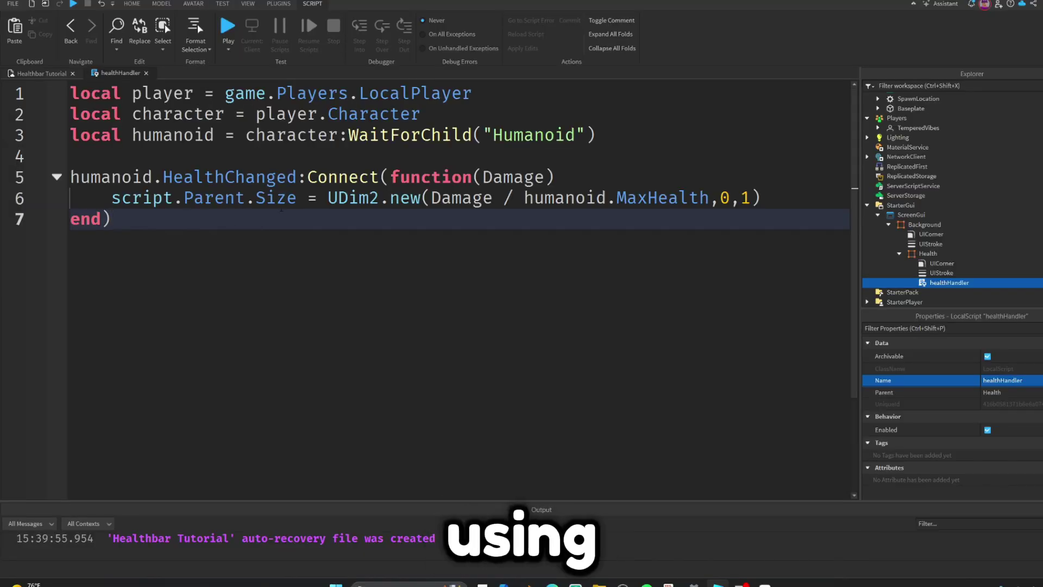
# Examine the player and character variables in the healthHandler script and the matching player object under Players.
pyautogui.hotkey('ctrl', 'a')
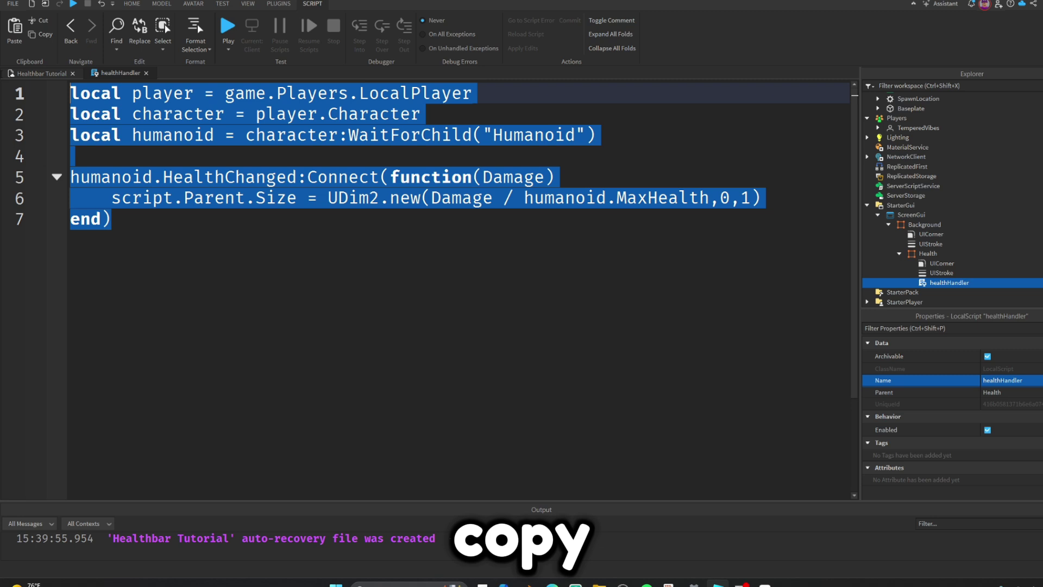
pyautogui.click(236, 224)
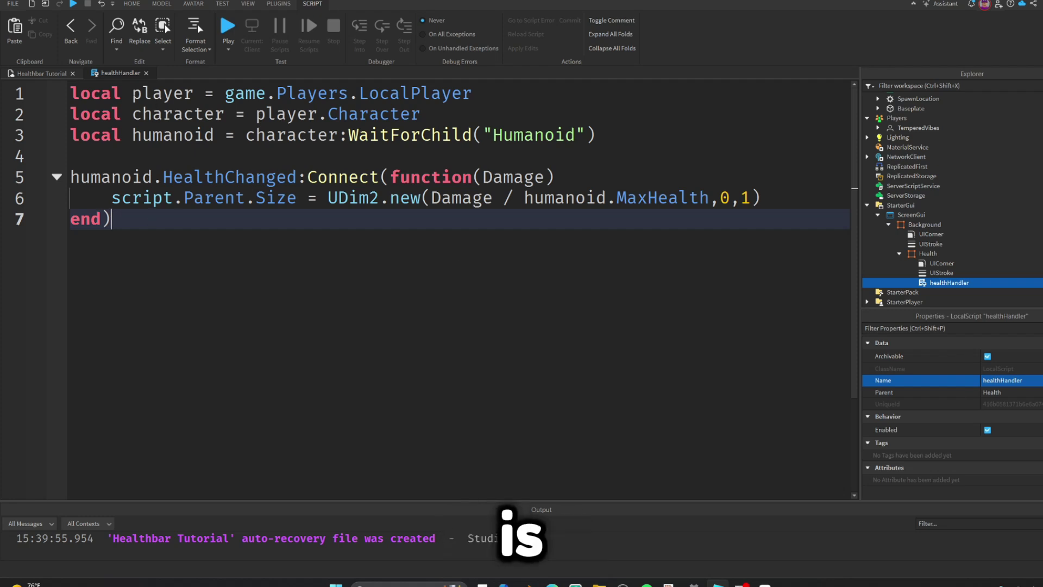
pyautogui.doubleClick(163, 93)
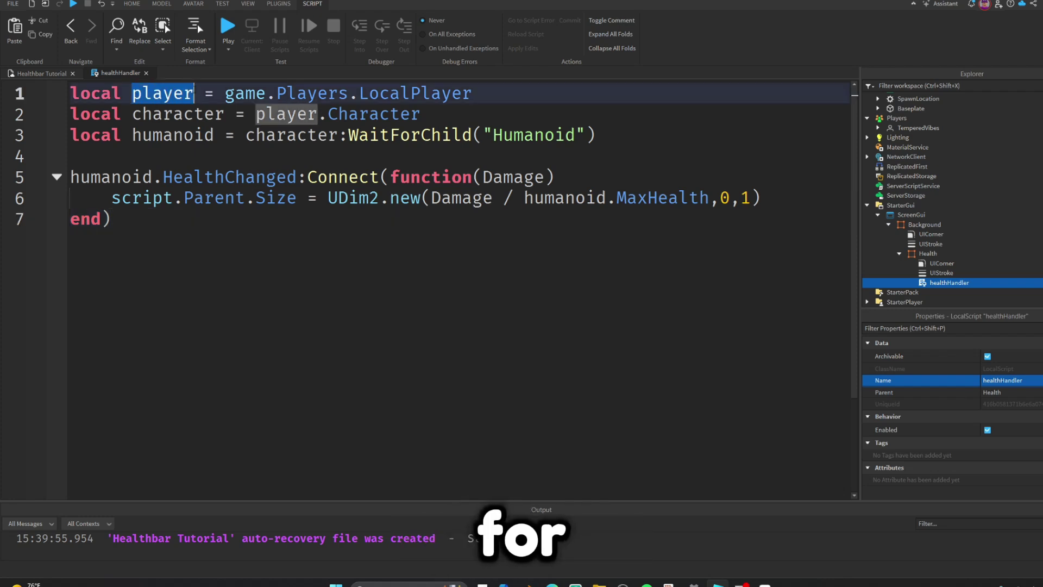
pyautogui.doubleClick(409, 92)
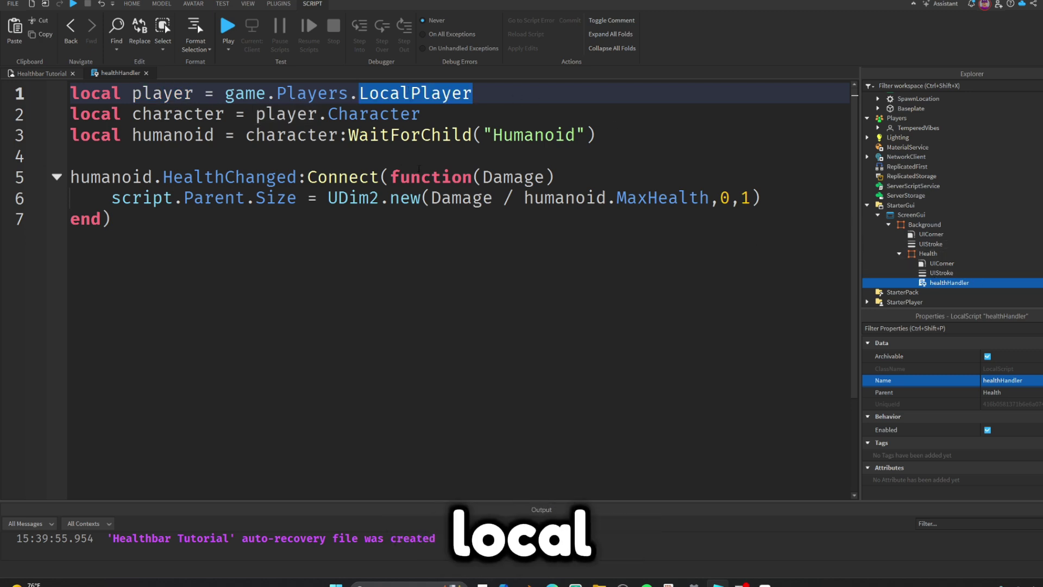
pyautogui.click(369, 114)
pyautogui.scroll(2, 947, 130)
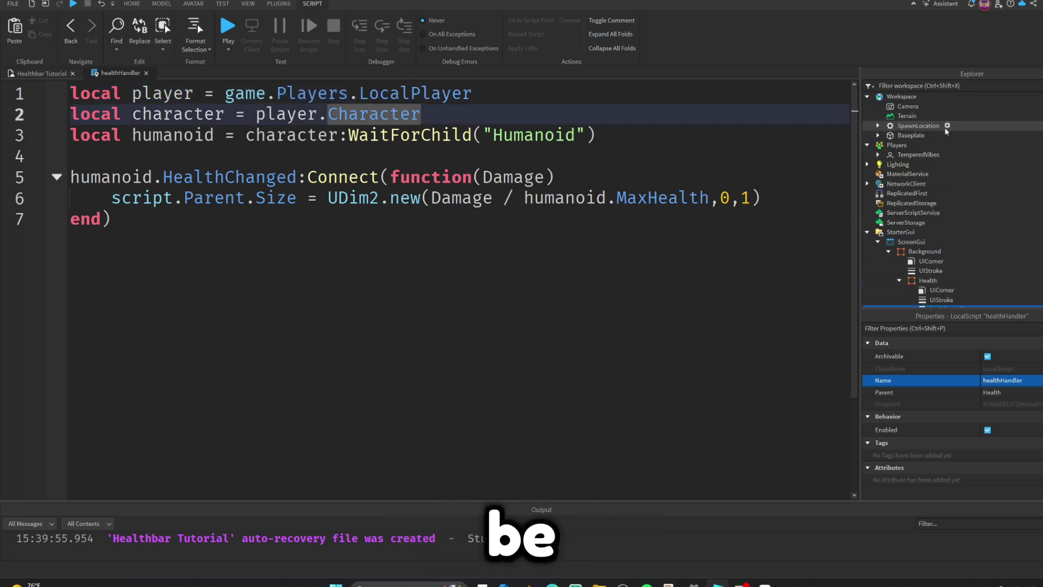
pyautogui.click(918, 155)
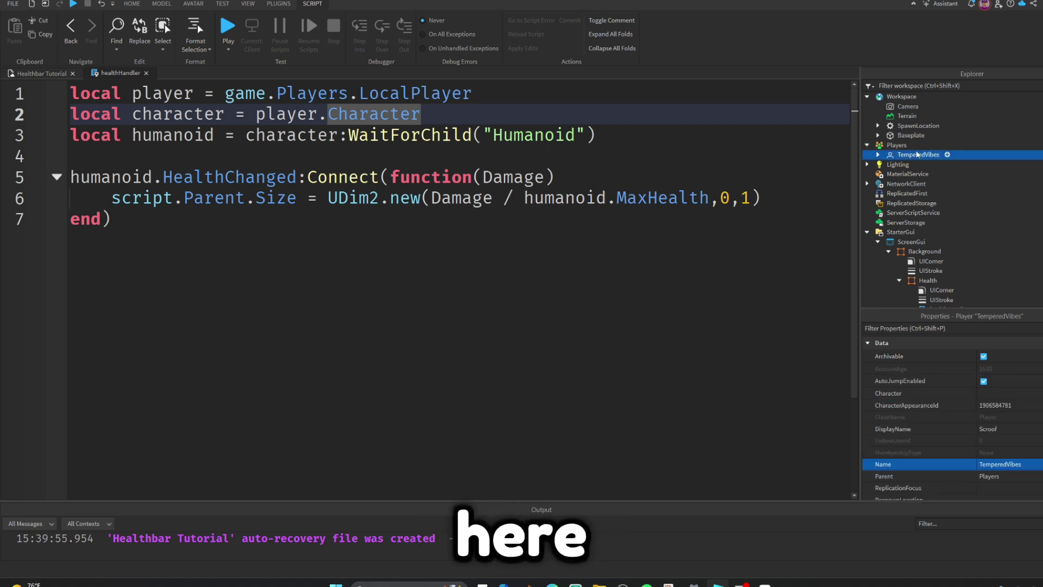
pyautogui.moveTo(135, 116); pyautogui.dragTo(225, 116)
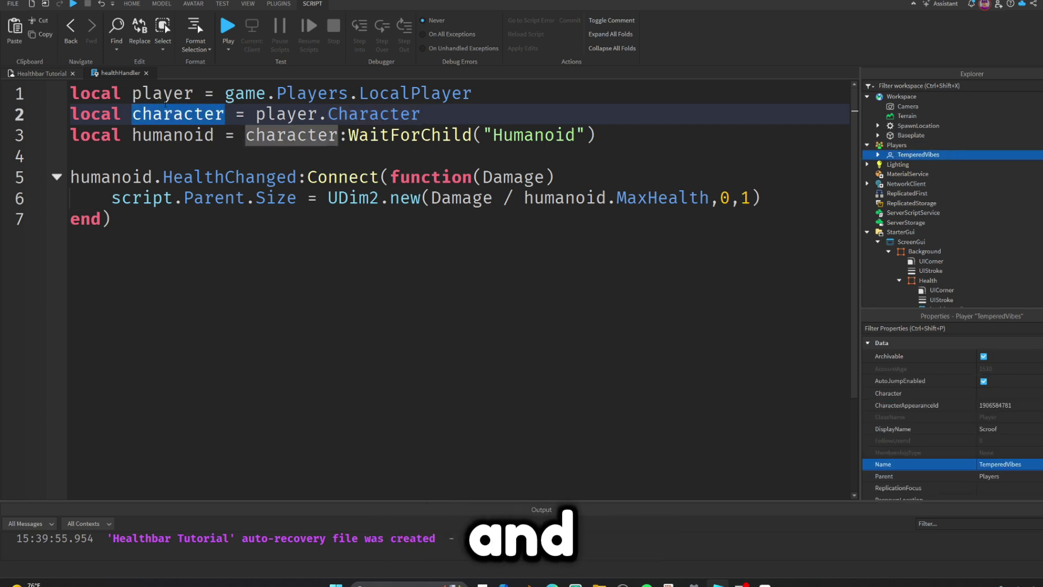
# Insert a character rig into the Workspace and place it in front of the spawn location, at about 3, 0, -22.5.
pyautogui.click(27, 73)
pyautogui.moveTo(538, 169); pyautogui.dragTo(498, 169, button='right')
pyautogui.click(194, 5)
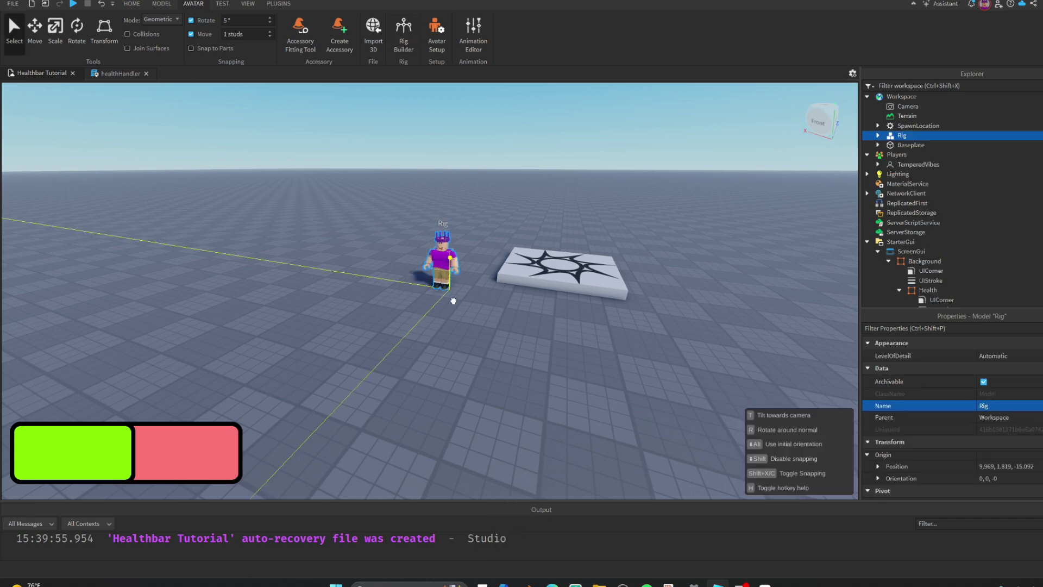
pyautogui.moveTo(454, 298); pyautogui.dragTo(494, 351)
pyautogui.moveTo(522, 305); pyautogui.dragTo(574, 324, button='right')
pyautogui.scroll(4, 574, 330)
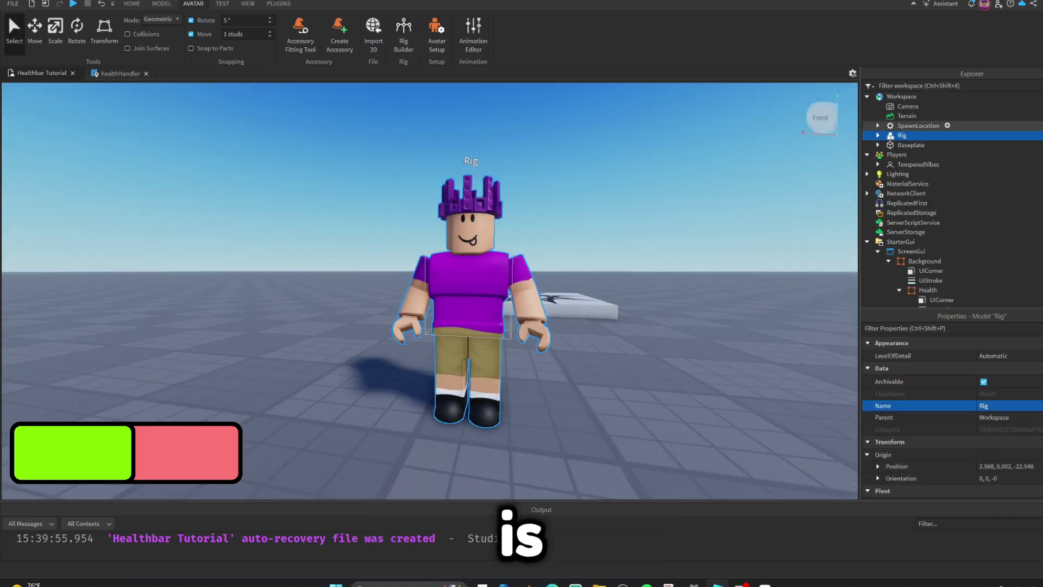
# Inspect the Rig model in the Workspace and compare it with the player object under Players.
pyautogui.moveTo(916, 101)
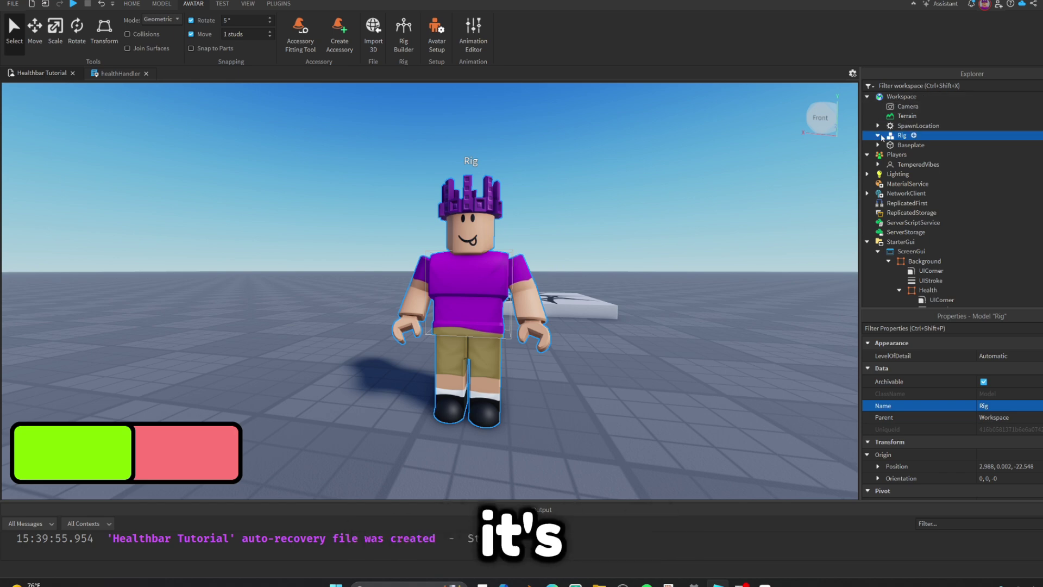
pyautogui.click(878, 135)
pyautogui.click(878, 135)
pyautogui.moveTo(525, 171); pyautogui.dragTo(500, 178, button='right')
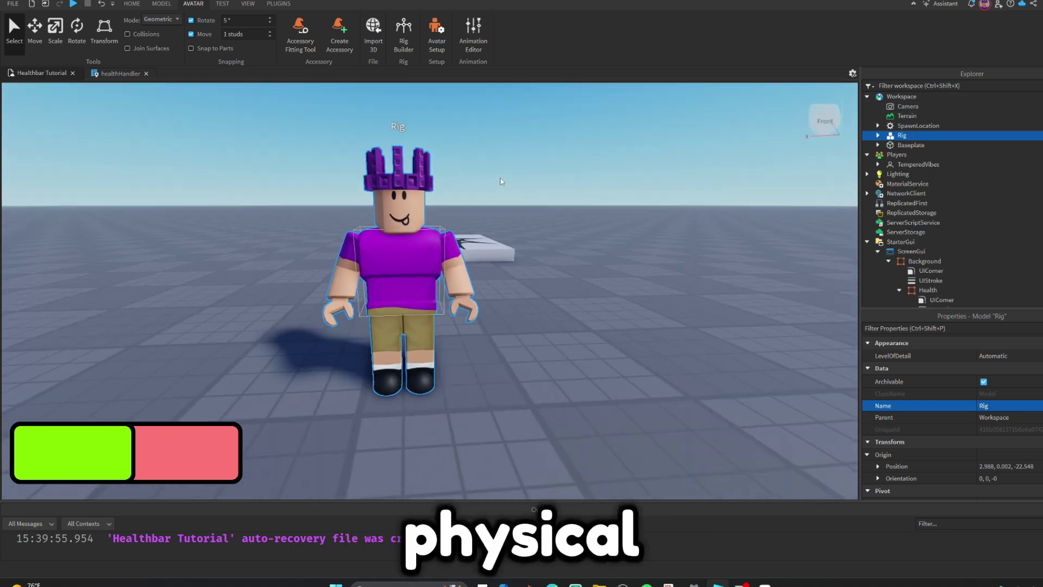
pyautogui.click(897, 165)
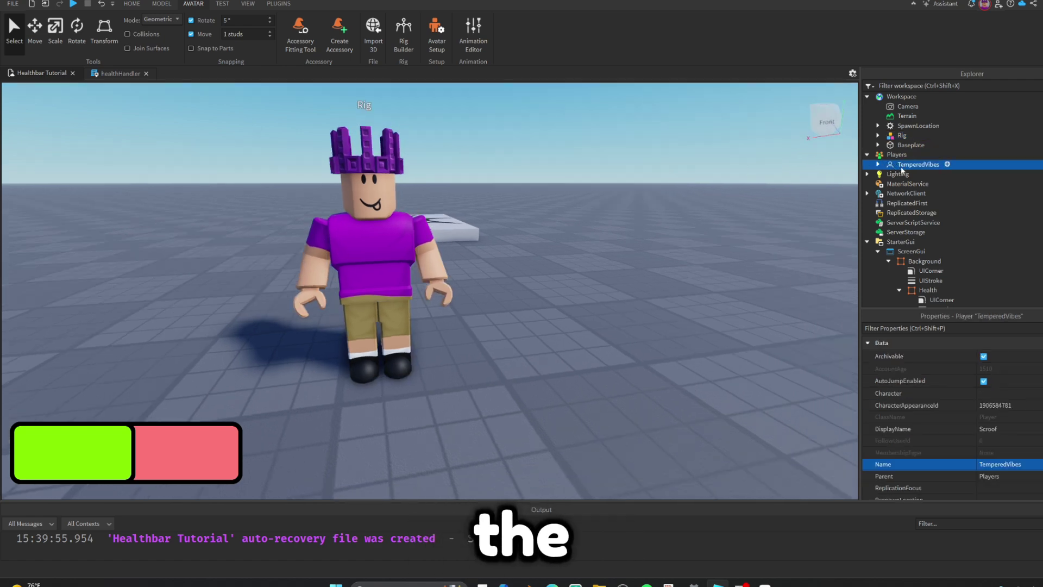
pyautogui.click(902, 135)
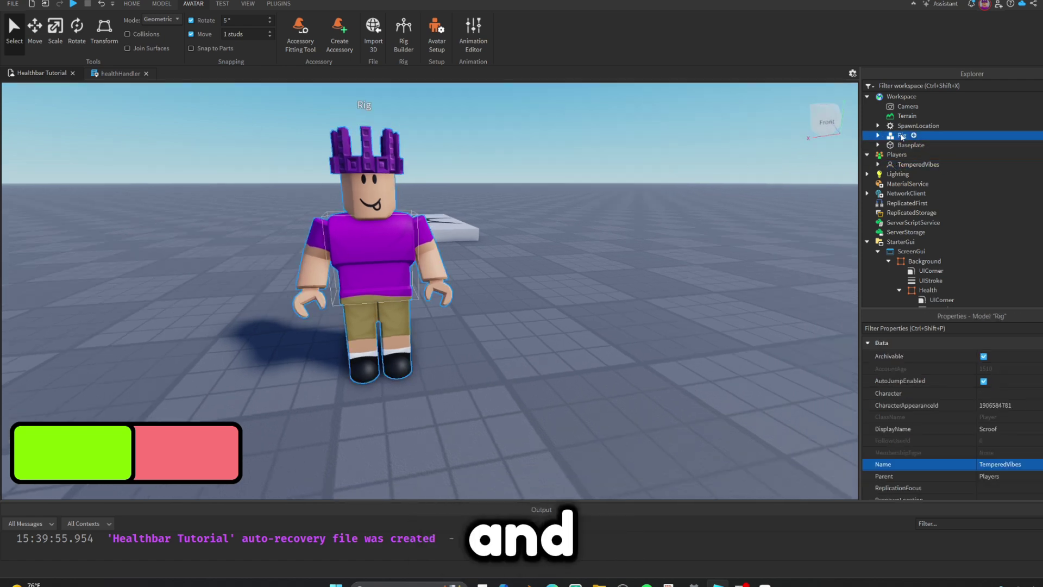
# Examine the script's humanoid variable and the Health and MaxHealth properties of the Rig's Humanoid.
pyautogui.click(121, 72)
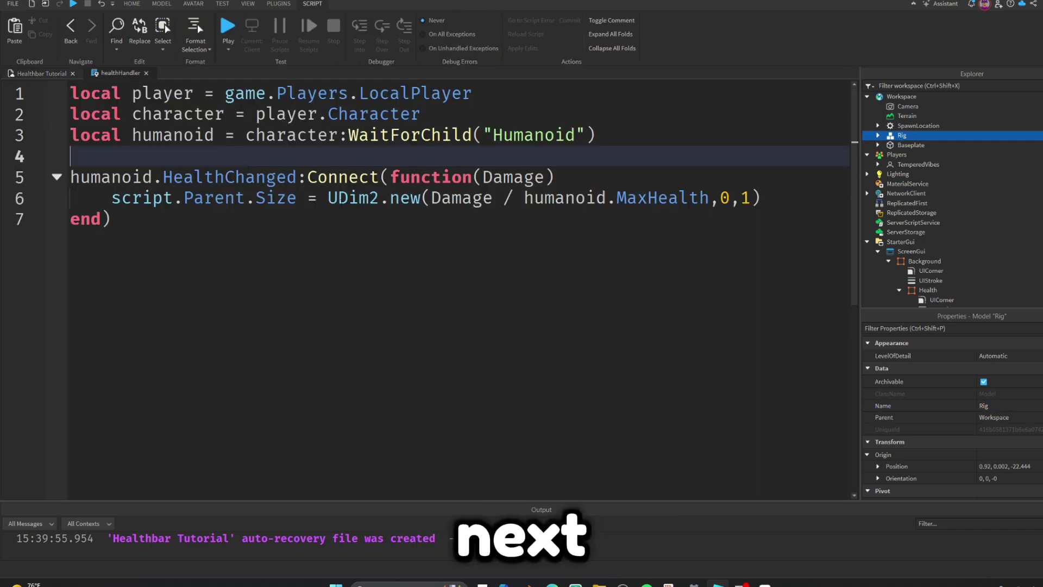
pyautogui.doubleClick(173, 135)
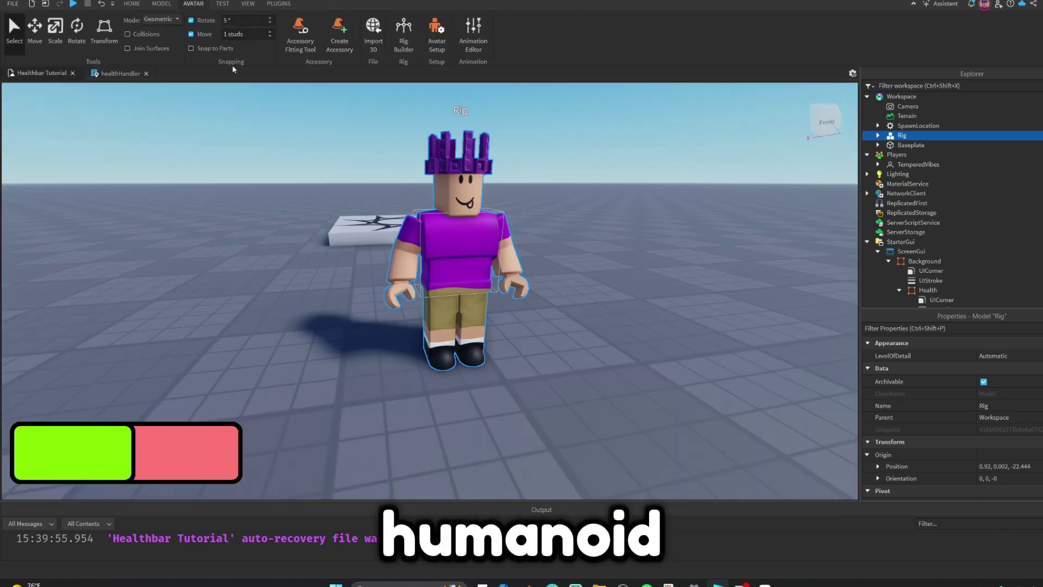
pyautogui.click(878, 135)
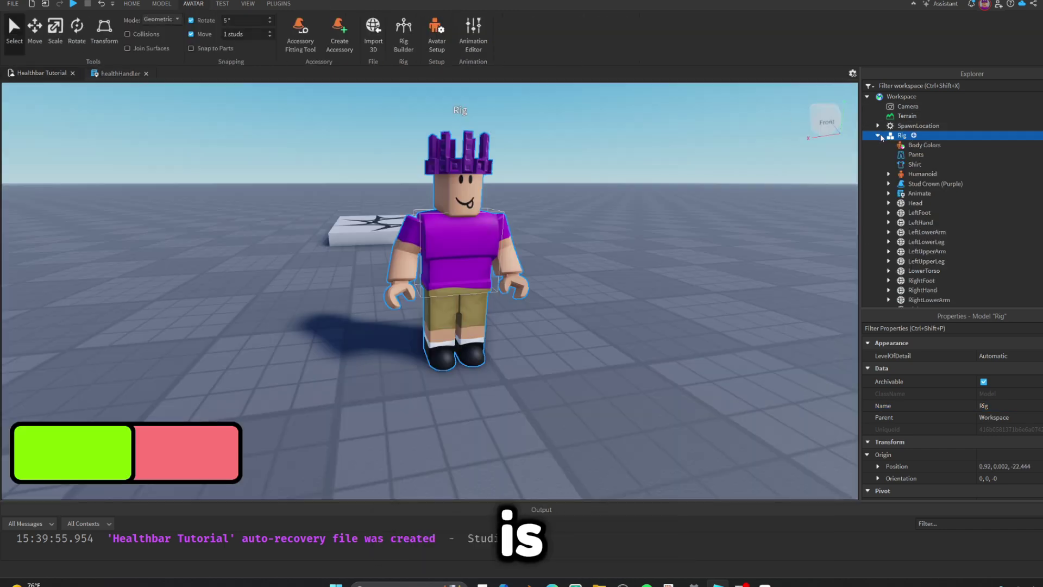
pyautogui.click(919, 174)
pyautogui.moveTo(903, 136)
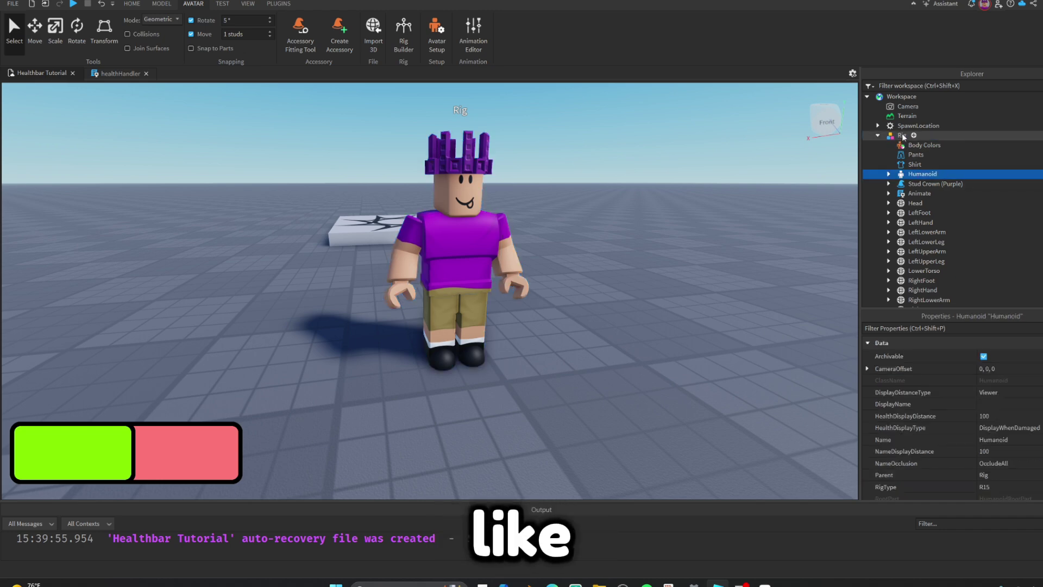
pyautogui.scroll(-5, 976, 390)
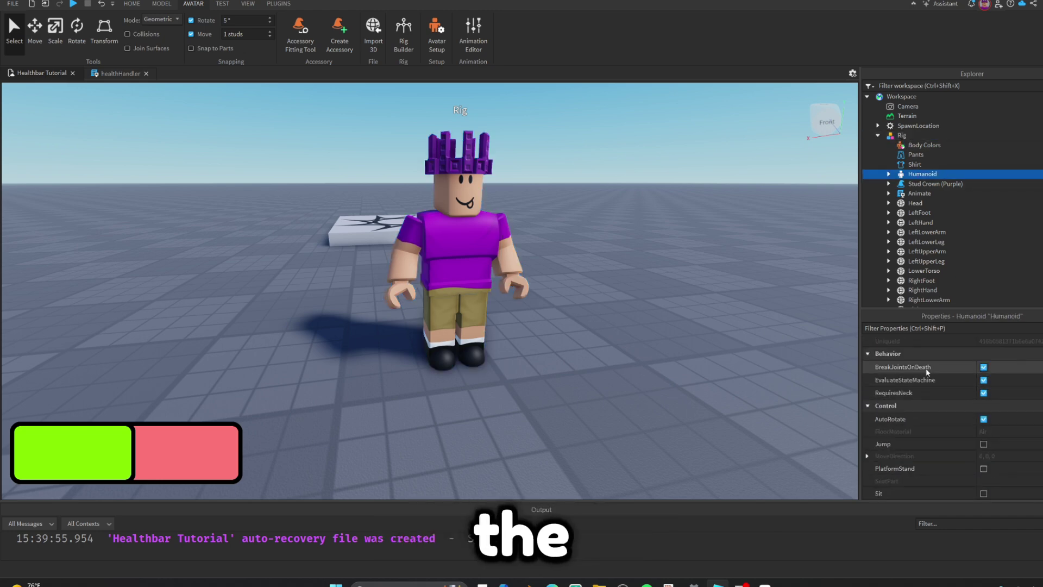
pyautogui.scroll(-6, 924, 369)
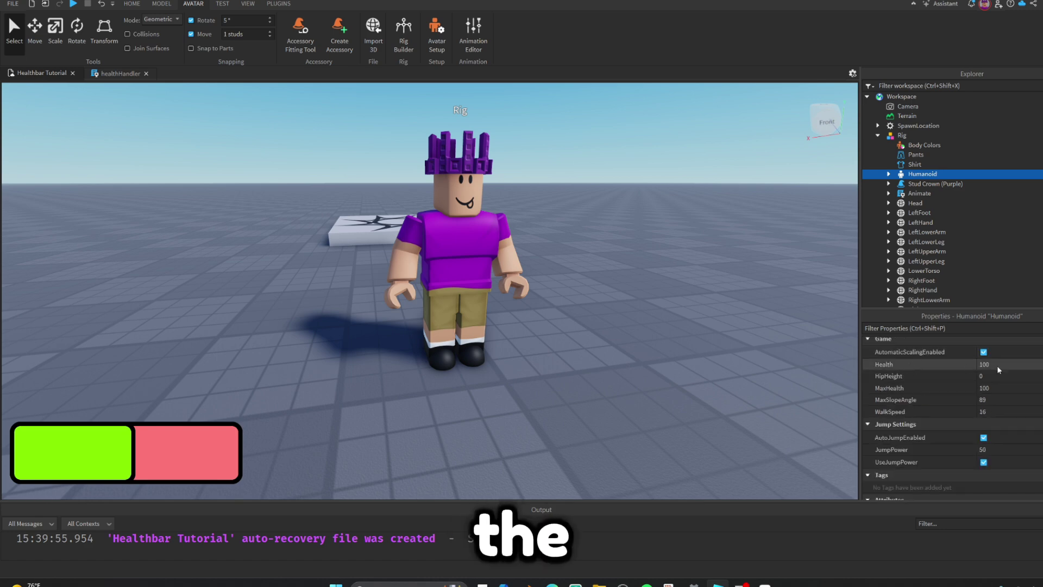
# Set the Rig Humanoid's Health to 50 and its WalkSpeed to 50.
pyautogui.click(1015, 364)
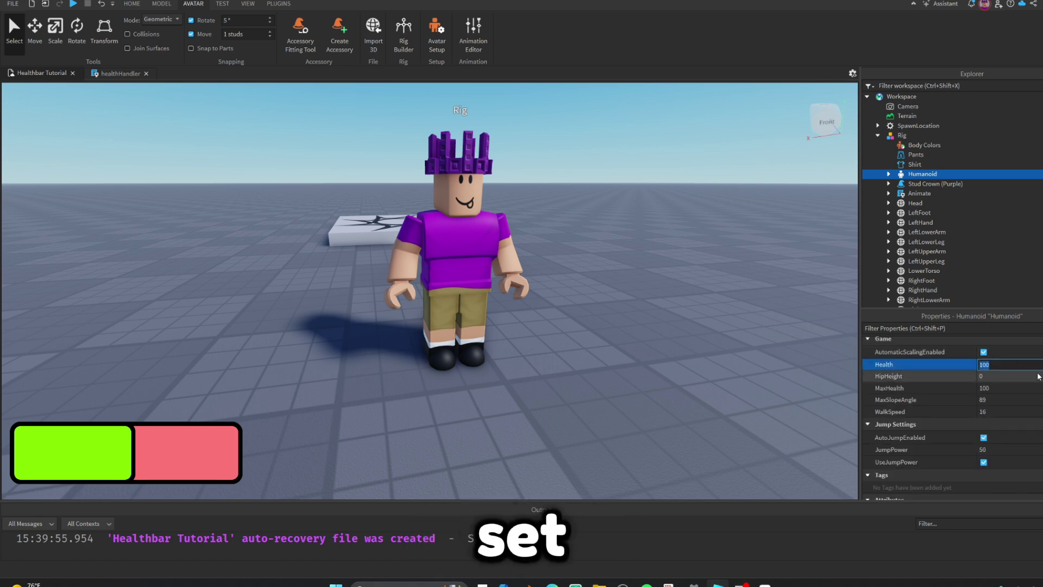
pyautogui.write('50')
pyautogui.press('Return')
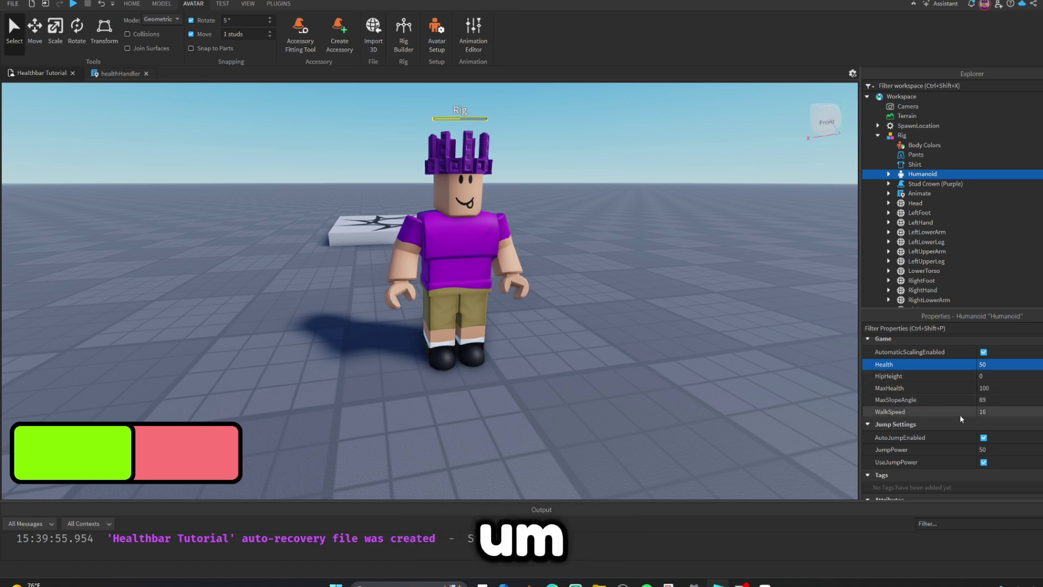
pyautogui.click(993, 412)
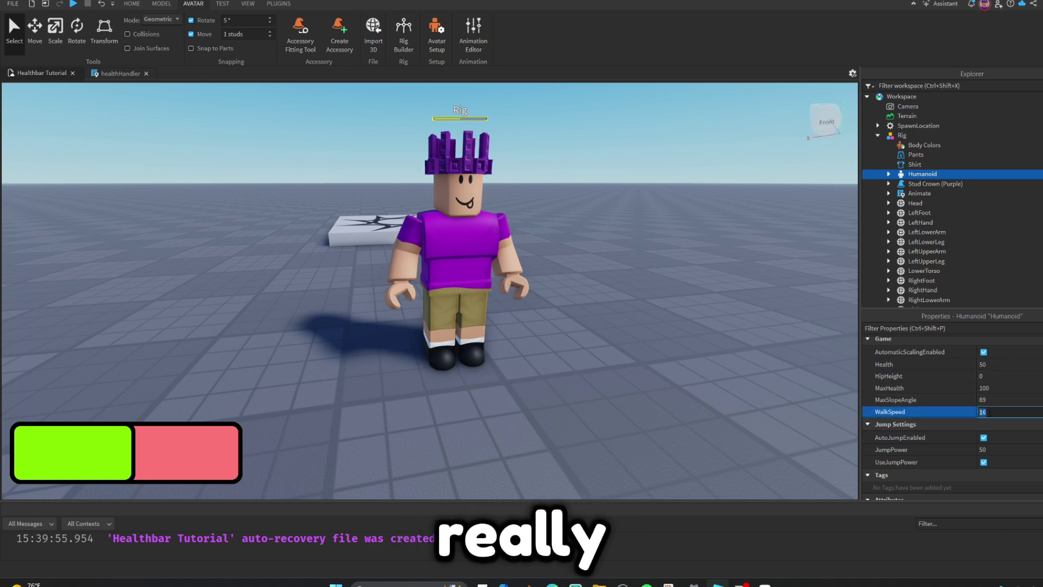
pyautogui.write('50')
pyautogui.press('Return')
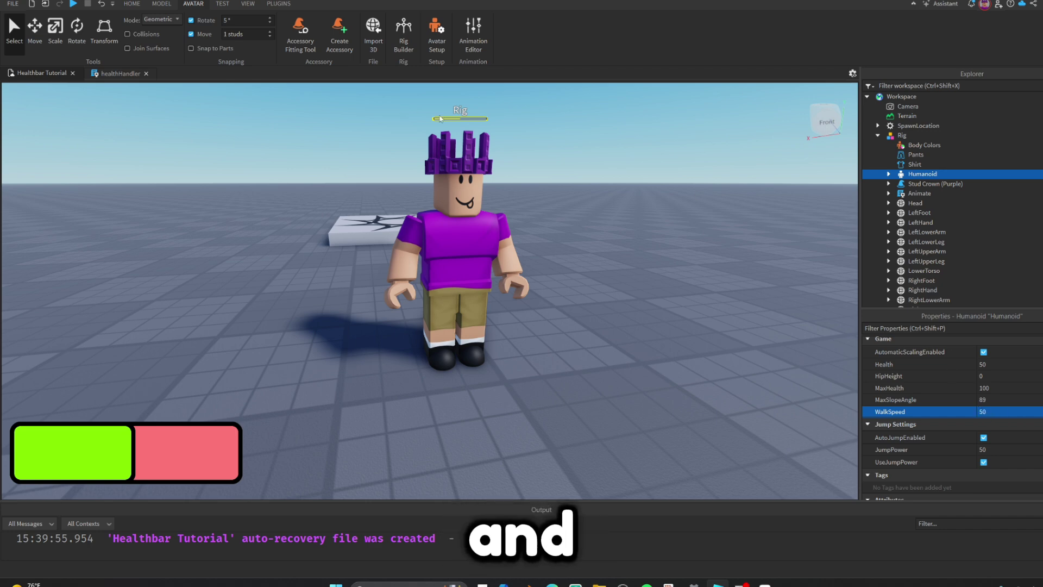
pyautogui.moveTo(429, 281); pyautogui.dragTo(423, 282)
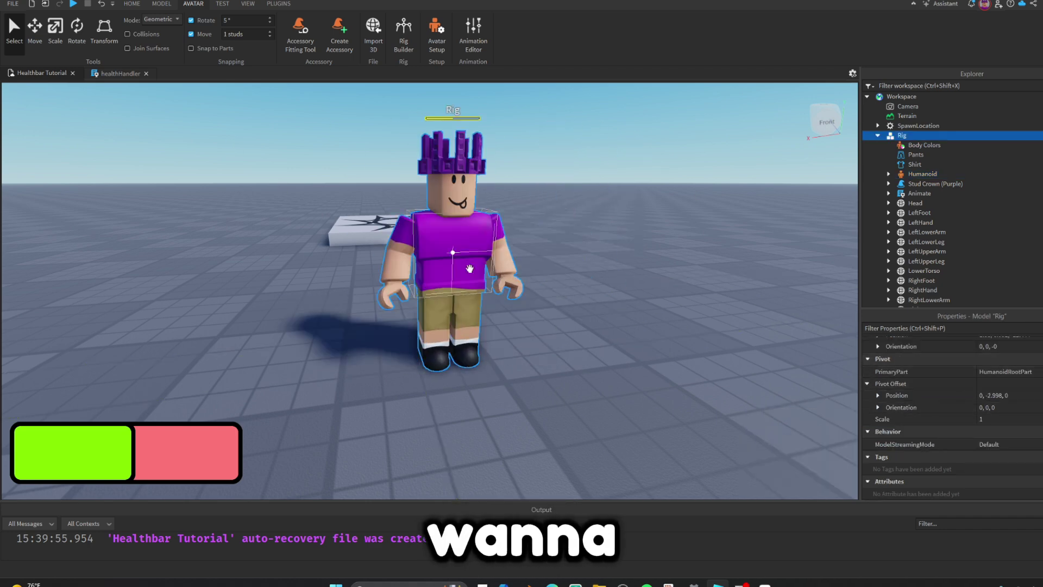
# Examine the humanoid.HealthChanged connection and its Damage parameter in the healthHandler script.
pyautogui.click(119, 74)
pyautogui.doubleClick(71, 177)
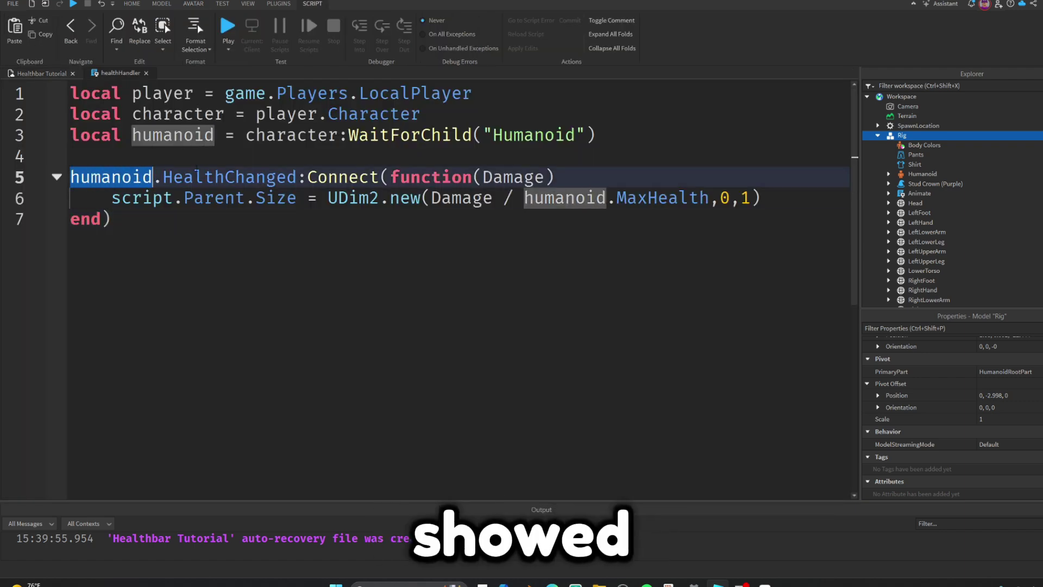
pyautogui.moveTo(163, 177); pyautogui.dragTo(297, 177)
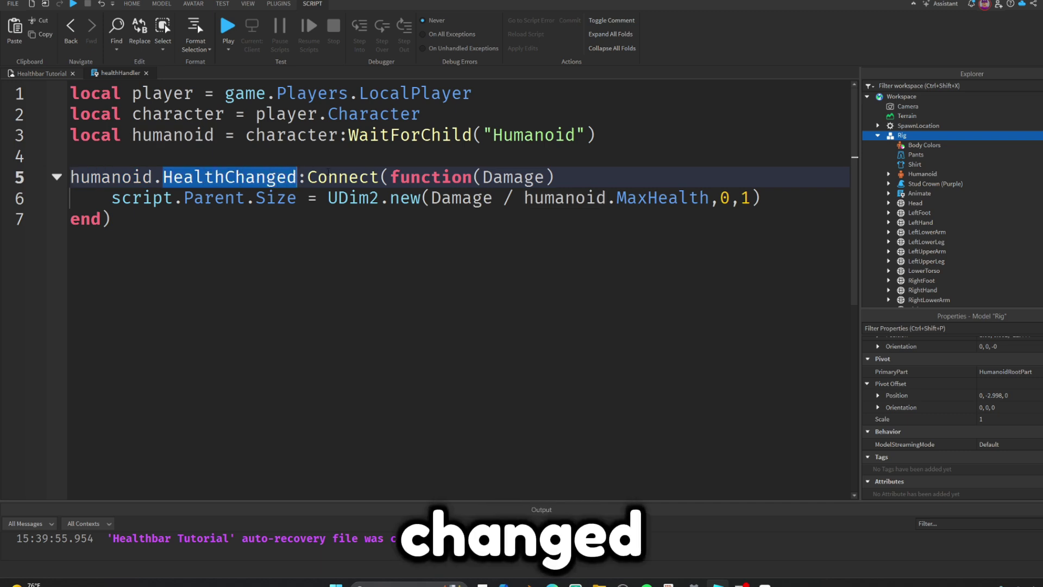
pyautogui.click(338, 176)
pyautogui.click(420, 176)
pyautogui.click(506, 175)
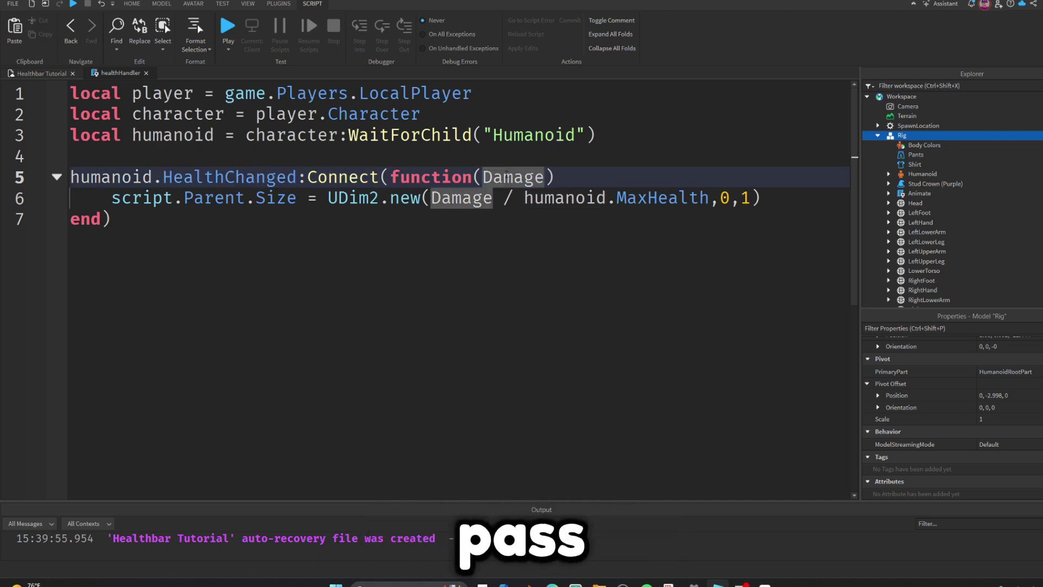
pyautogui.doubleClick(506, 175)
pyautogui.click(140, 218)
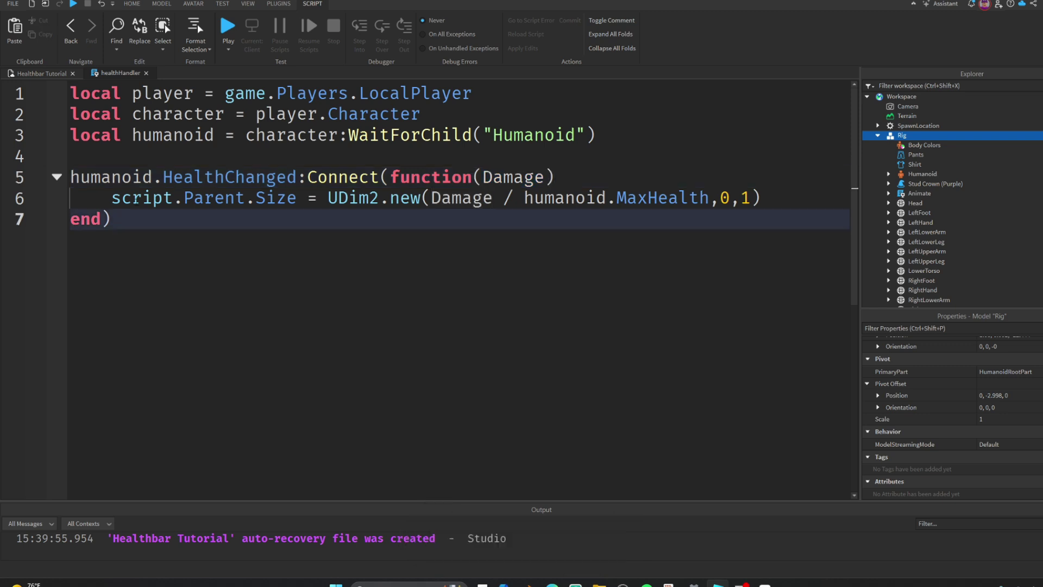
# Examine script.Parent.Size in the script and compare it with healthHandler's place under the Health frame in StarterGui.
pyautogui.moveTo(112, 198); pyautogui.dragTo(297, 198)
pyautogui.click(54, 74)
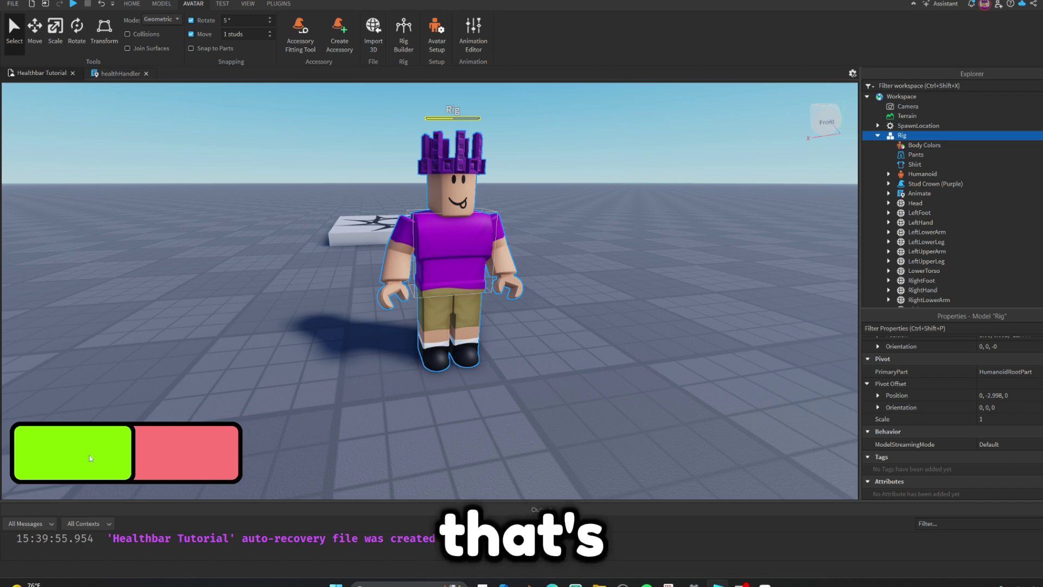
pyautogui.click(878, 135)
pyautogui.scroll(-2, 893, 161)
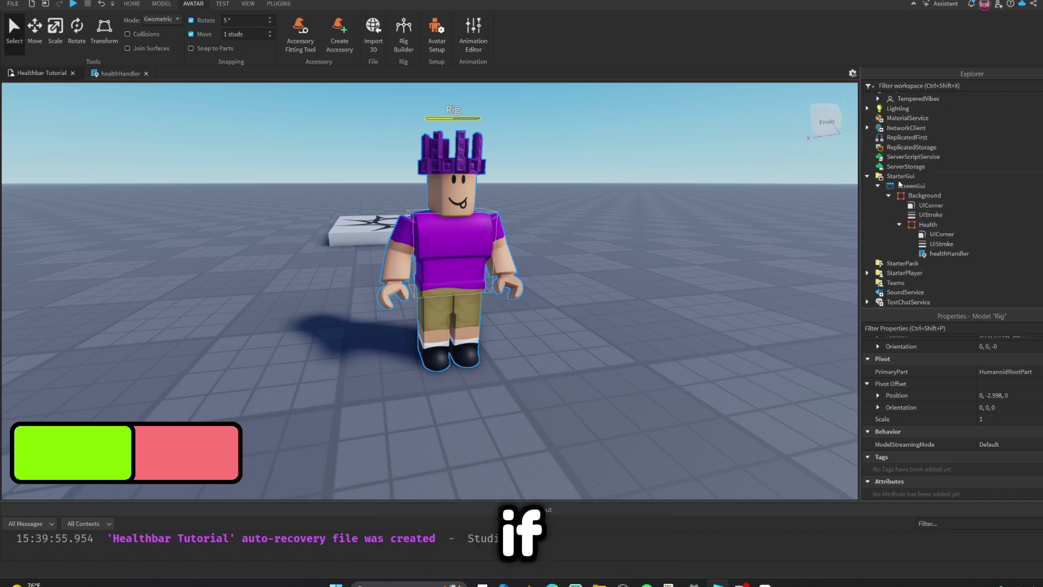
pyautogui.click(937, 254)
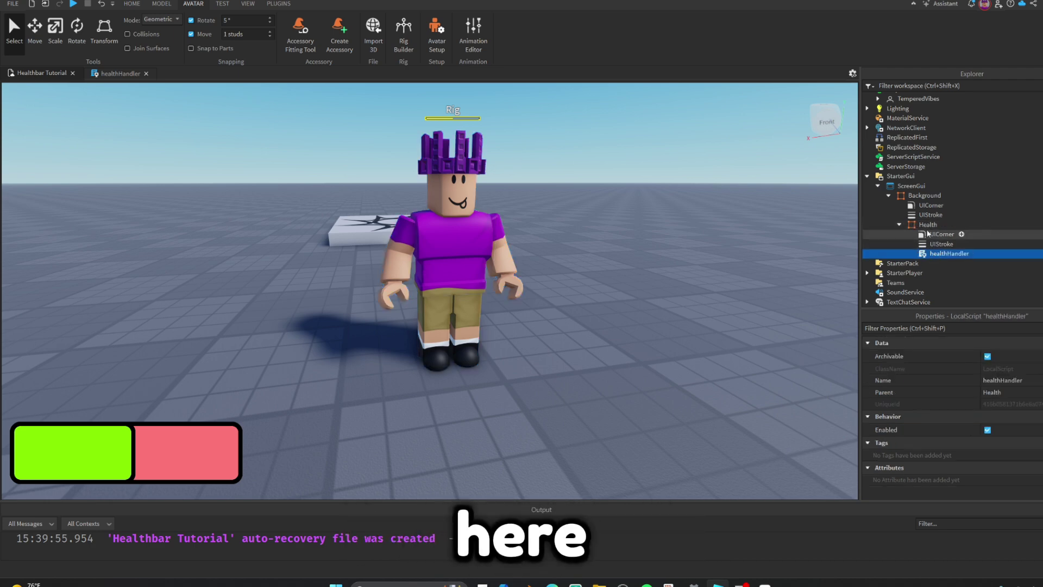
pyautogui.click(122, 76)
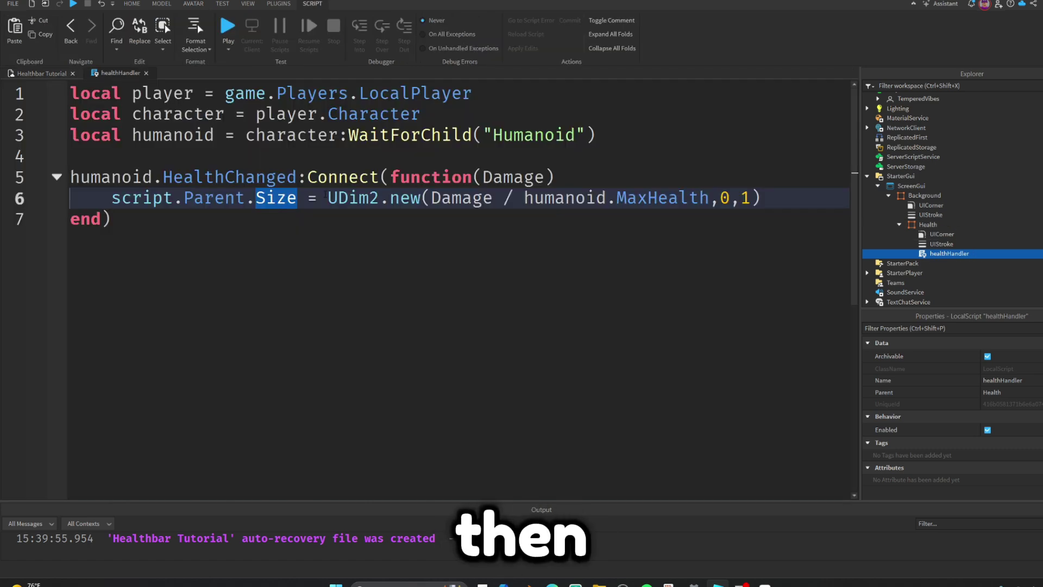
# Examine the UDim2.new expression that divides Damage by humanoid.MaxHealth and compare it with the health bar in the viewport.
pyautogui.moveTo(327, 198); pyautogui.dragTo(422, 198)
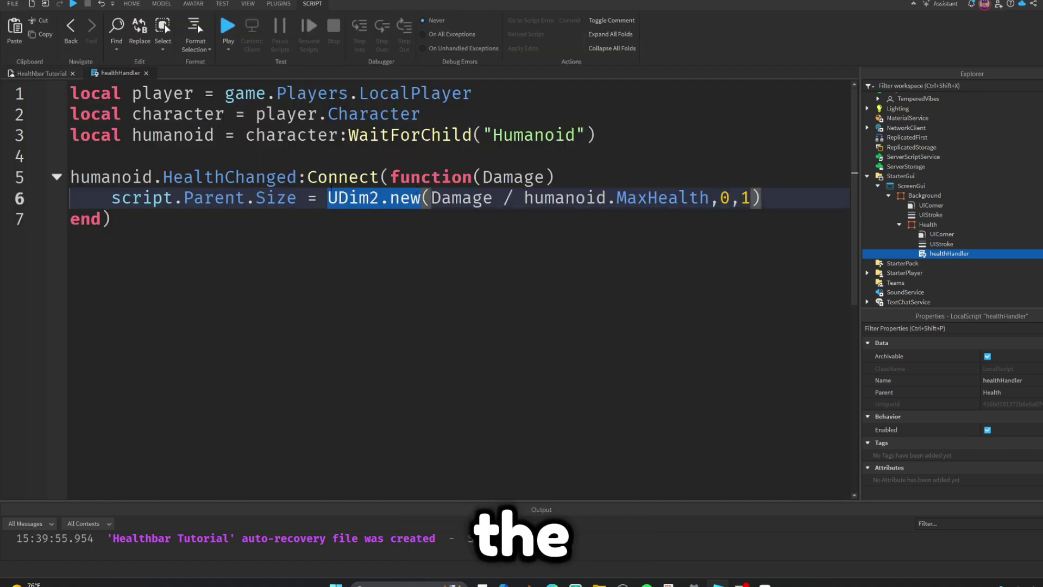
pyautogui.click(460, 198)
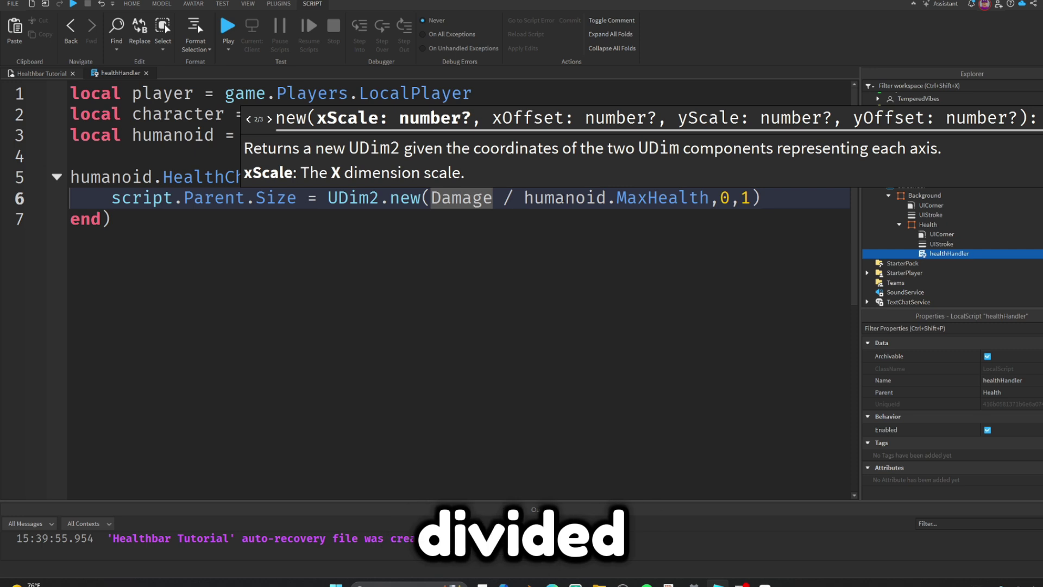
pyautogui.click(566, 198)
pyautogui.click(174, 134)
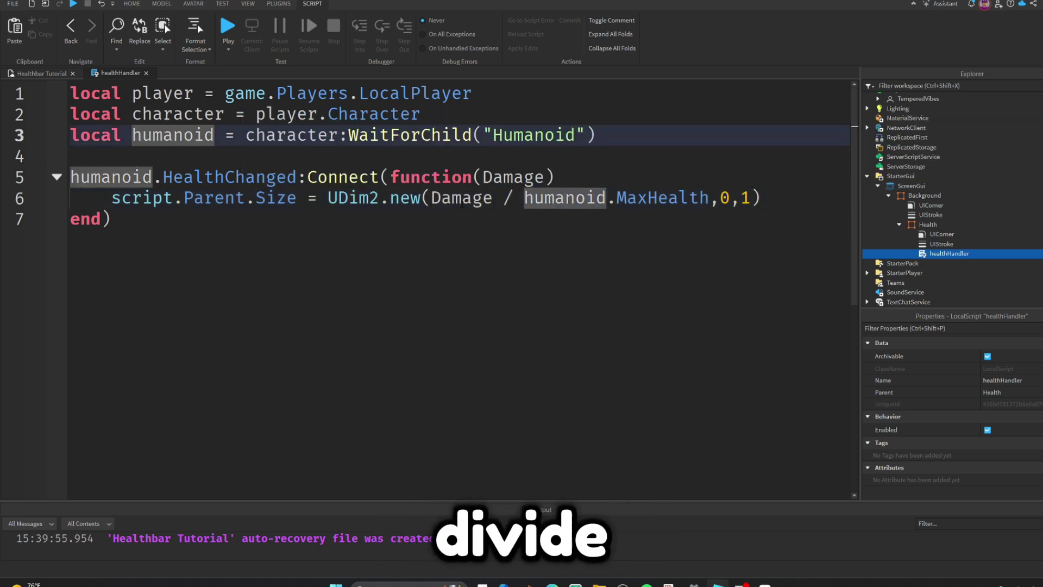
pyautogui.click(555, 198)
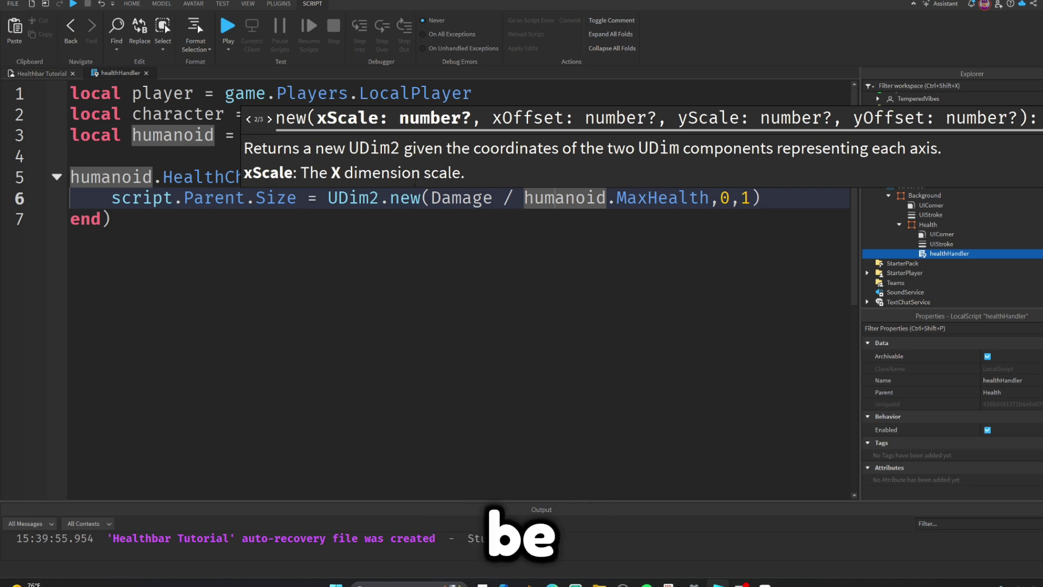
pyautogui.click(68, 76)
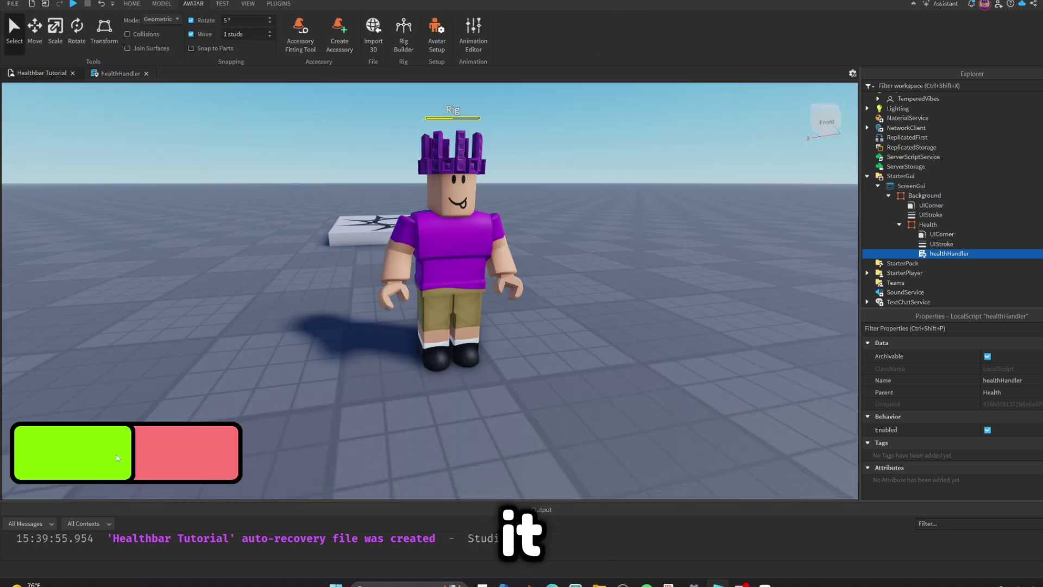
pyautogui.click(116, 74)
pyautogui.moveTo(751, 198); pyautogui.dragTo(443, 202)
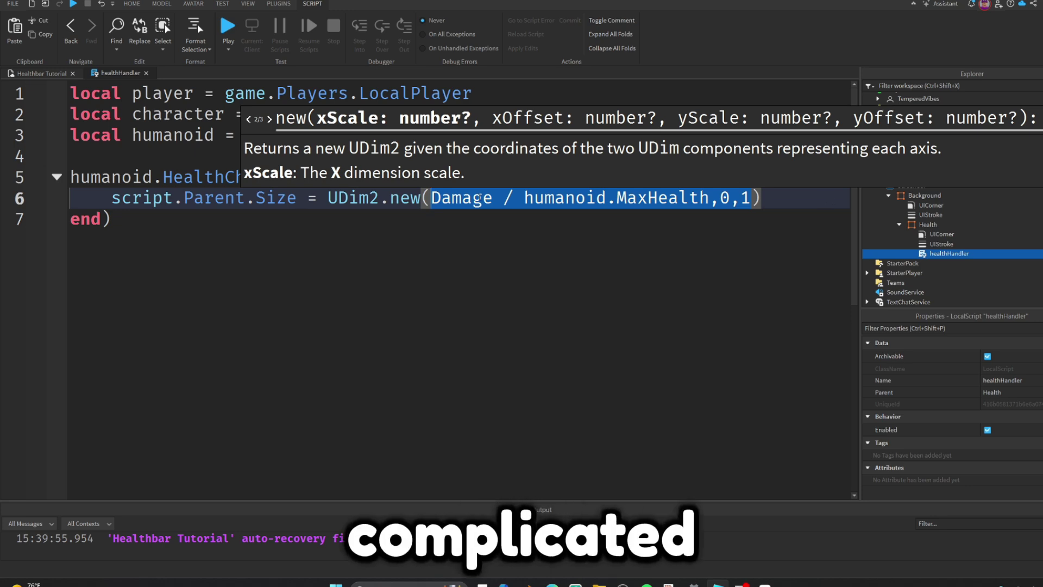
pyautogui.click(480, 199)
# Start a playtest and bring up the Health property of the player character's Humanoid in the Workspace.
pyautogui.click(32, 72)
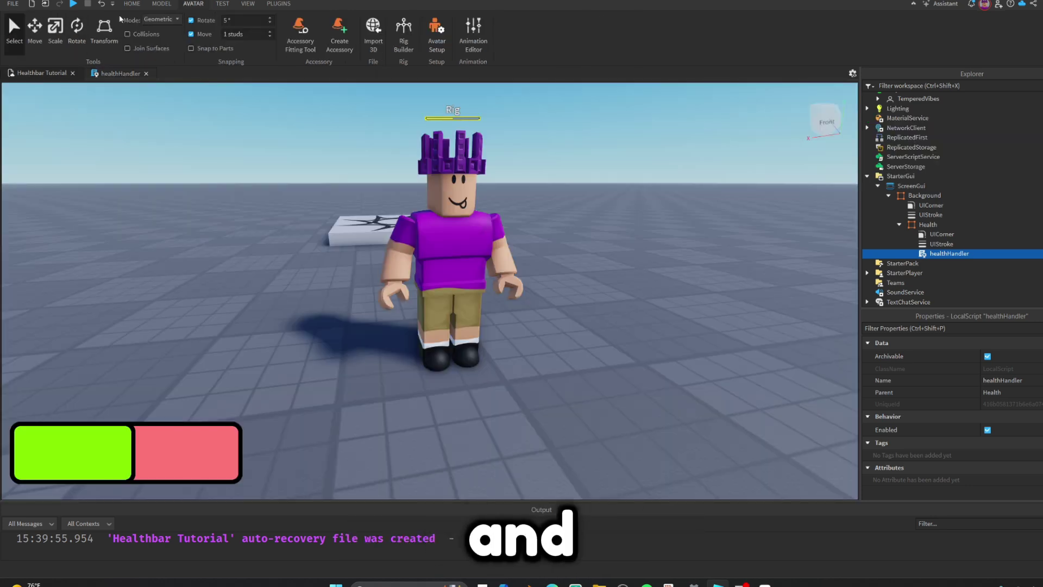
pyautogui.click(72, 4)
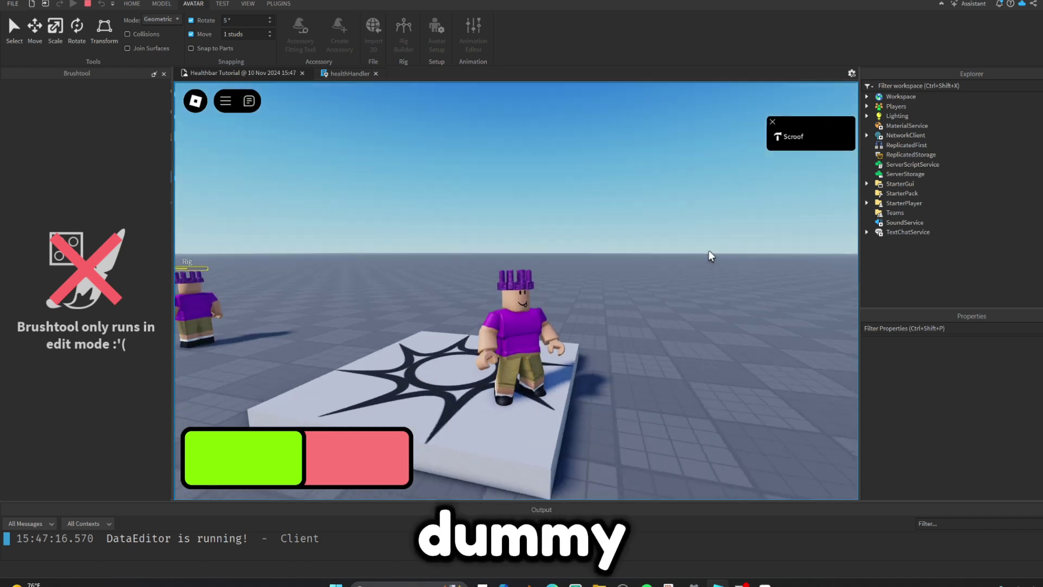
pyautogui.click(867, 96)
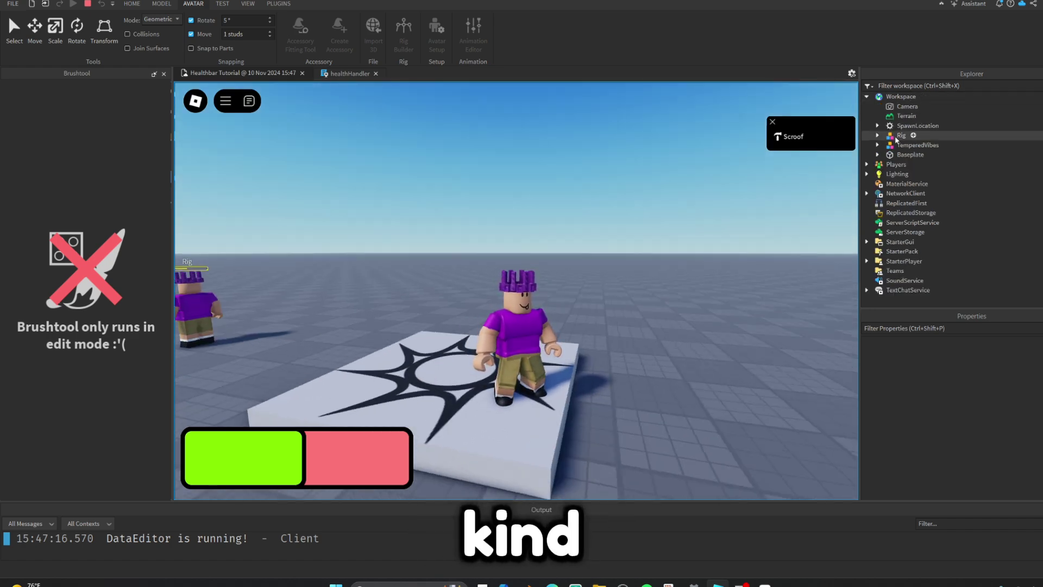
pyautogui.click(878, 145)
pyautogui.click(922, 193)
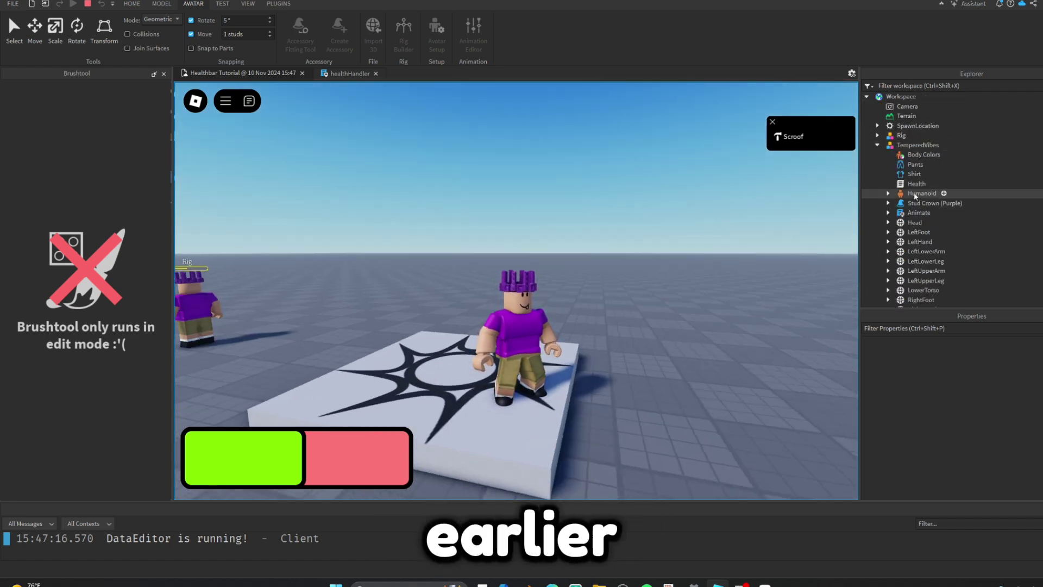
pyautogui.scroll(-10, 1009, 416)
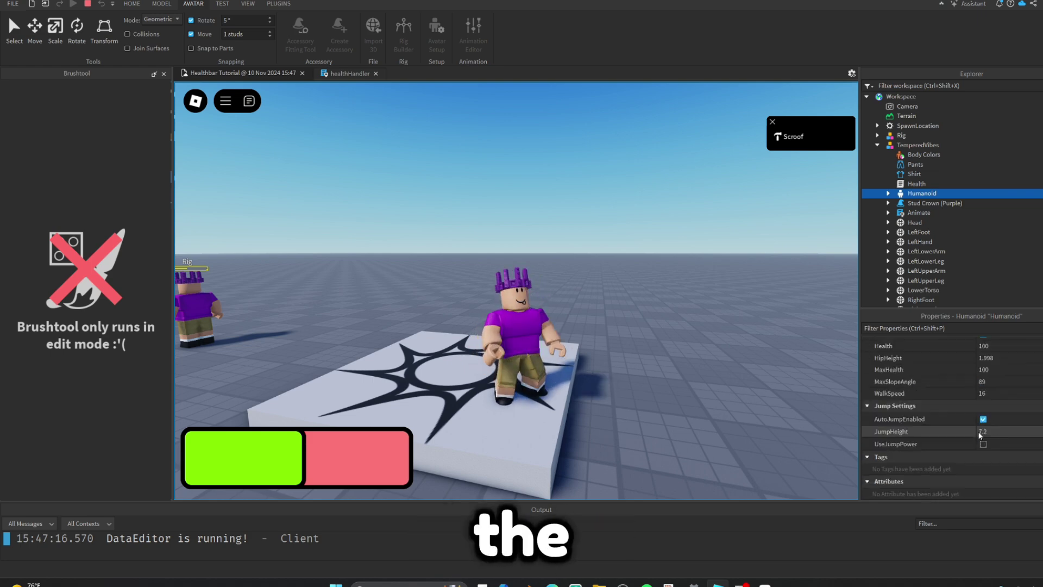
pyautogui.scroll(2, 940, 383)
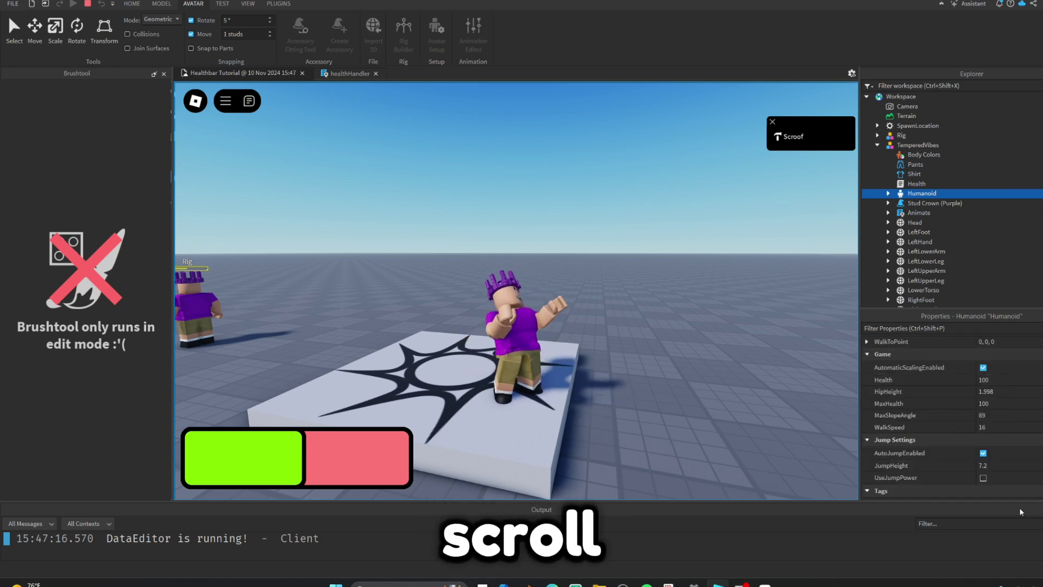
# Test the health bar by setting the player character's Health to 50, 25, 100 and finally 79.
pyautogui.click(1007, 381)
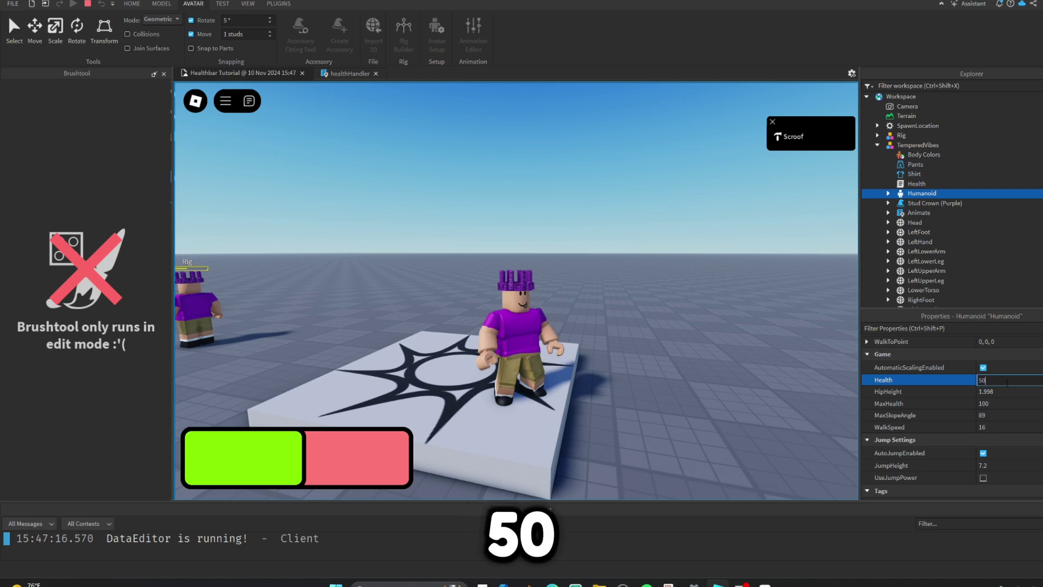
pyautogui.write('50')
pyautogui.press('Return')
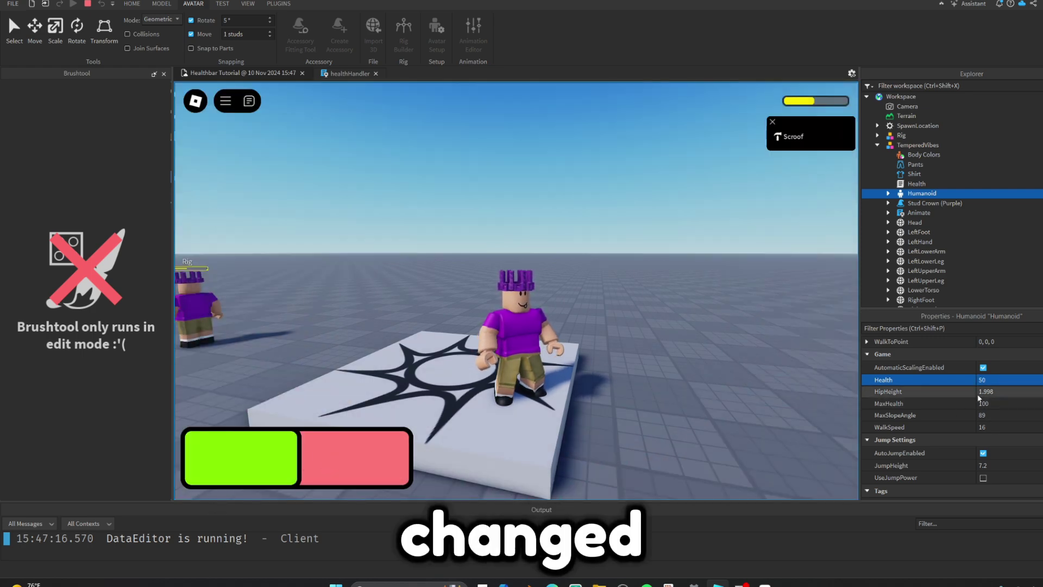
pyautogui.click(981, 381)
pyautogui.write('25')
pyautogui.press('Return')
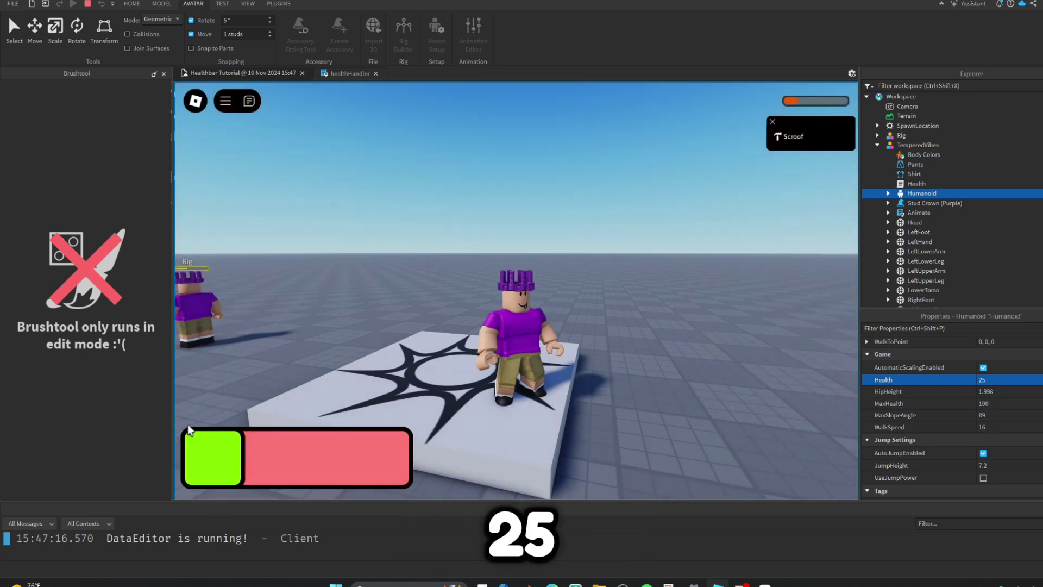
pyautogui.click(993, 381)
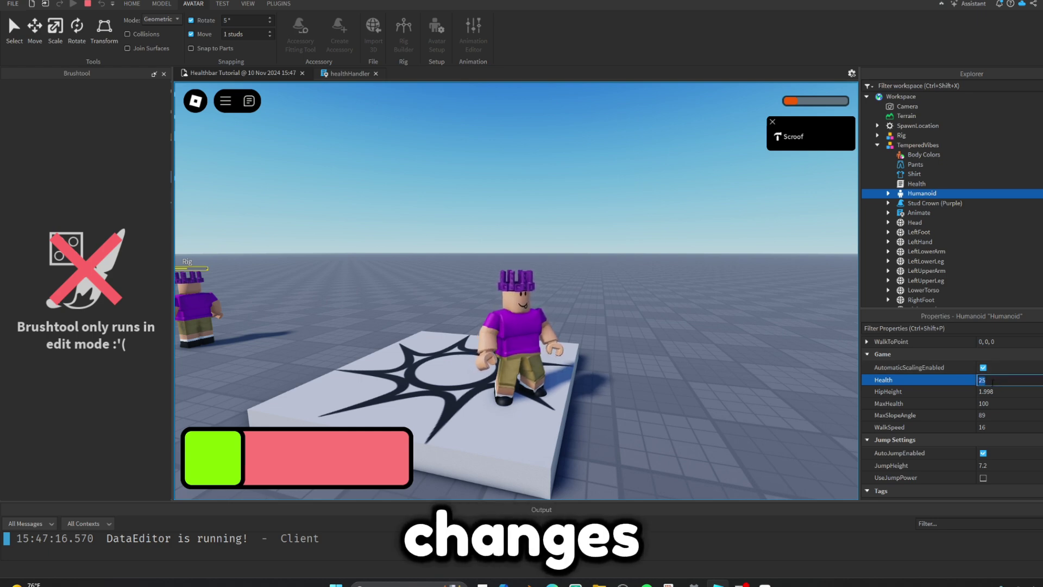
pyautogui.write('100')
pyautogui.press('Return')
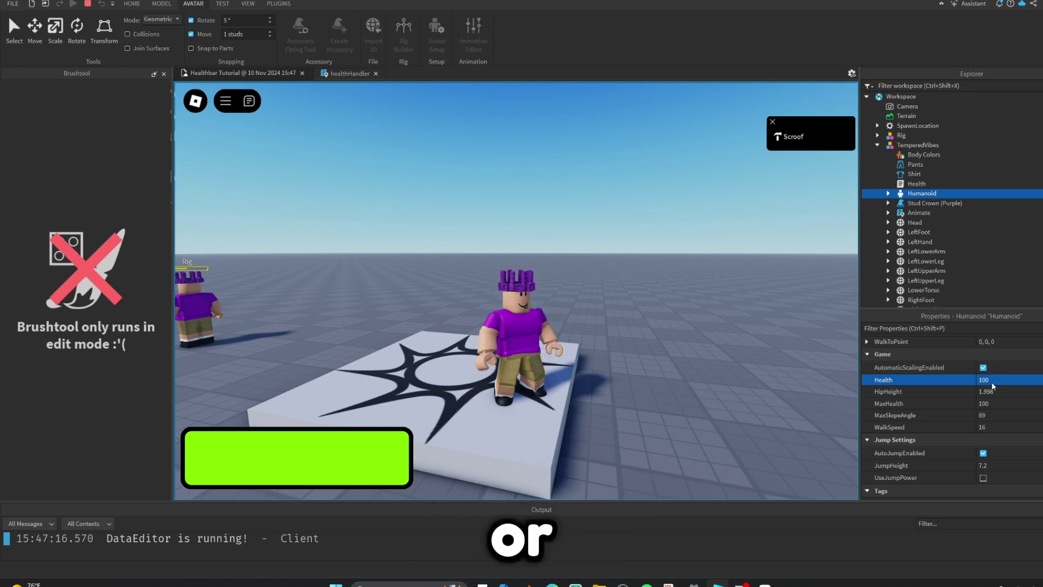
pyautogui.click(993, 381)
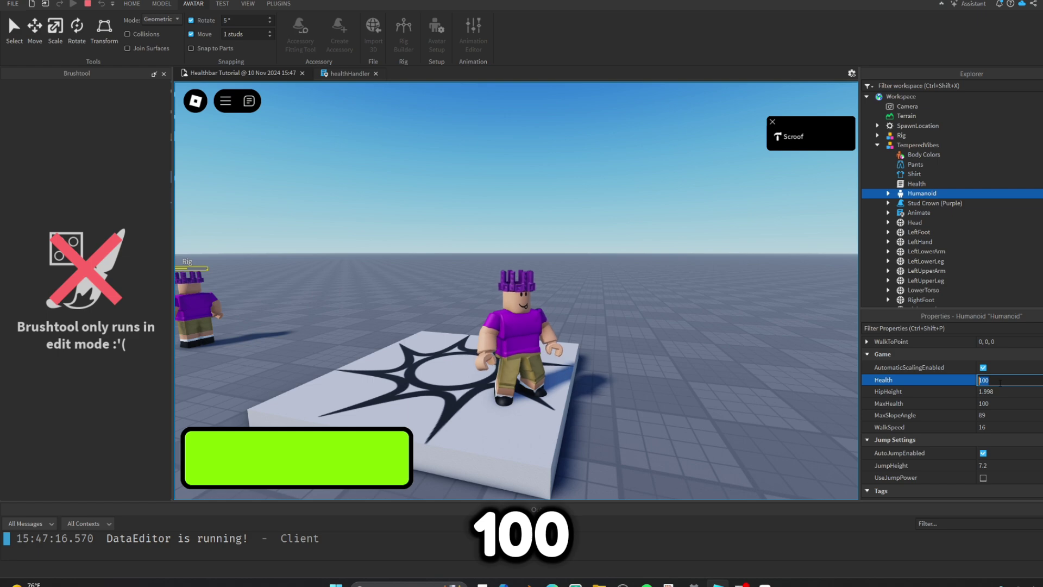
pyautogui.write('79')
pyautogui.press('Return')
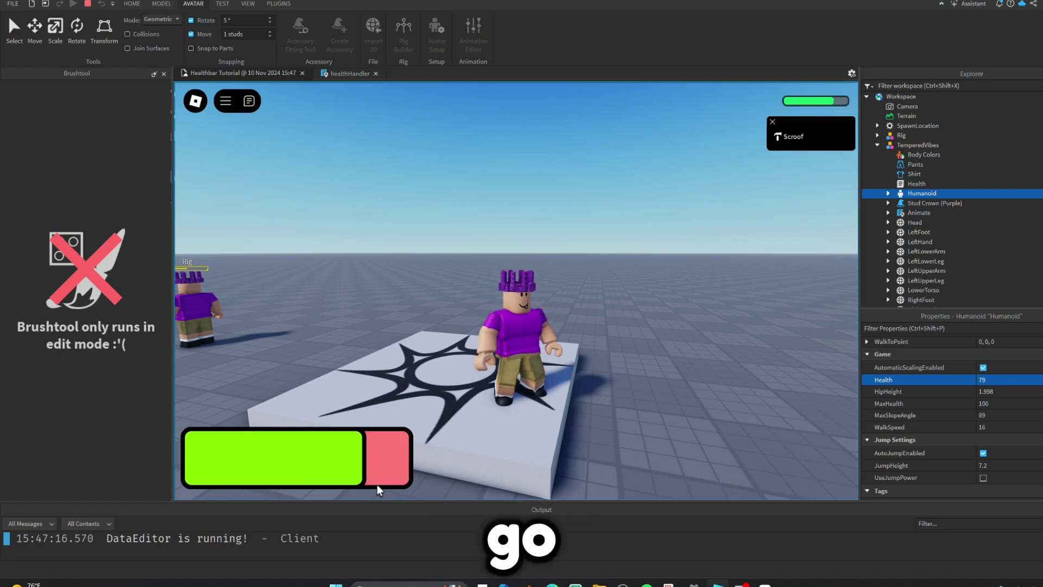
# Walk the character away from the spawn location and view it from the front together with the health bar.
pyautogui.press('s')
pyautogui.moveTo(610, 275); pyautogui.dragTo(608, 277, button='right')
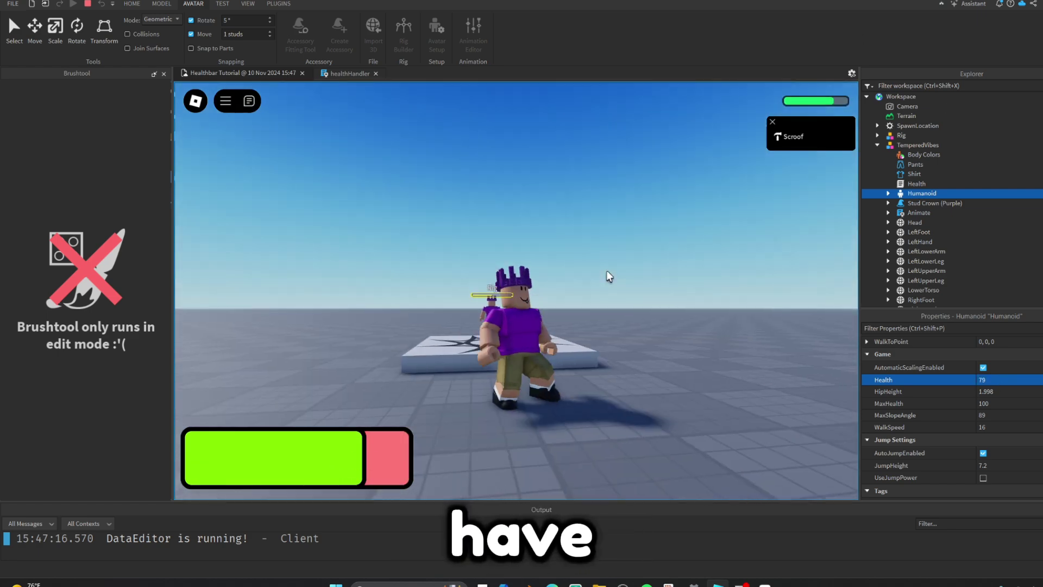
pyautogui.press('s')
pyautogui.moveTo(589, 360); pyautogui.dragTo(590, 359, button='right')
pyautogui.press('s')
pyautogui.scroll(3, 590, 359)
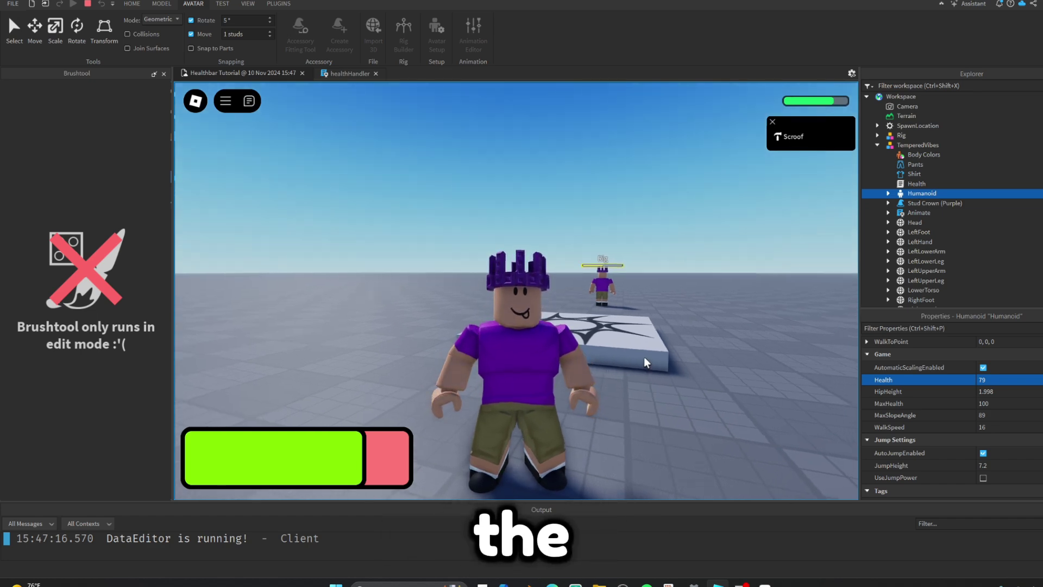
pyautogui.moveTo(663, 352); pyautogui.dragTo(663, 353, button='right')
pyautogui.scroll(-2, 662, 352)
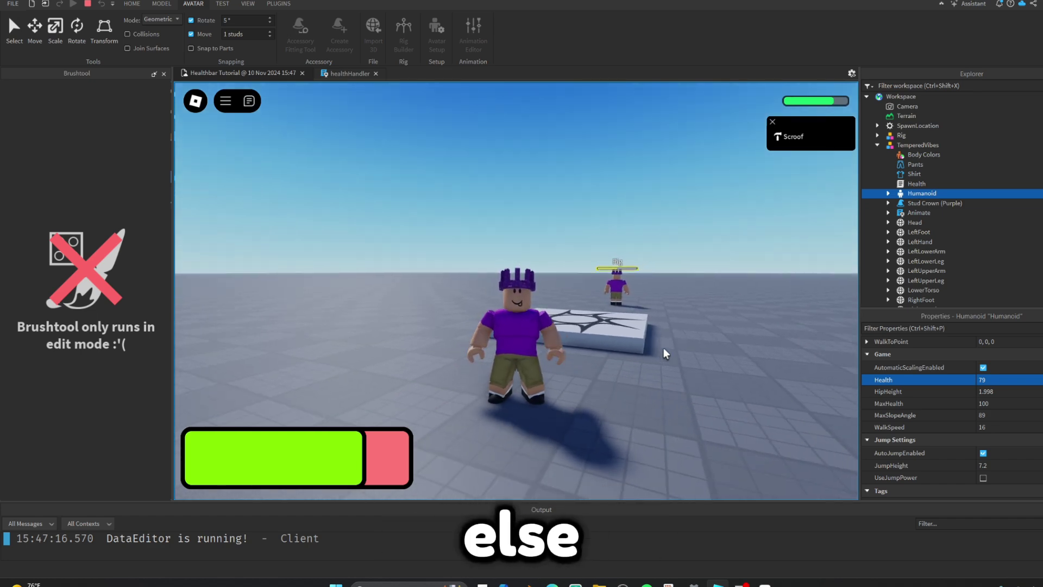